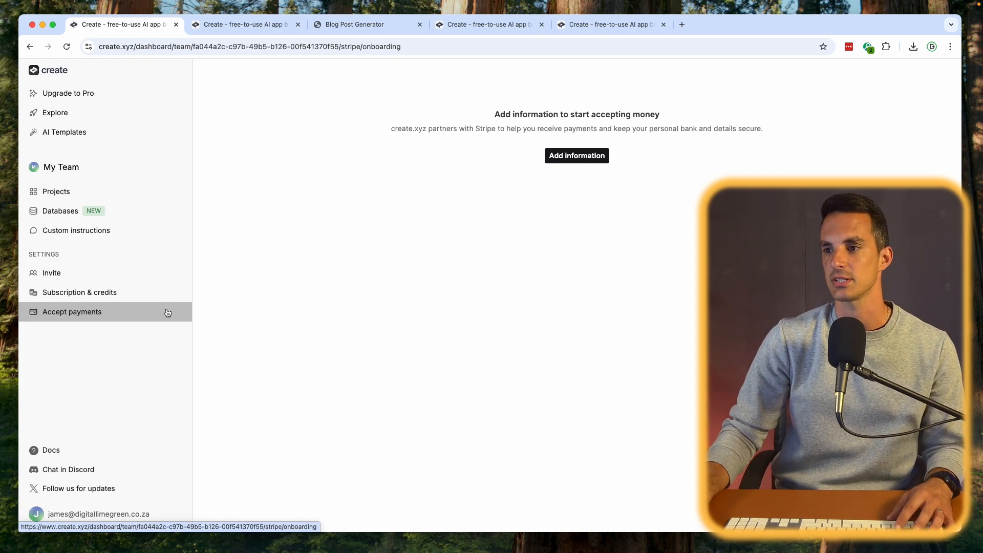
# - Open the empty New Project and submit the suggested multi step onboarding flow prompt to build the app
pyautogui.click(91, 200)
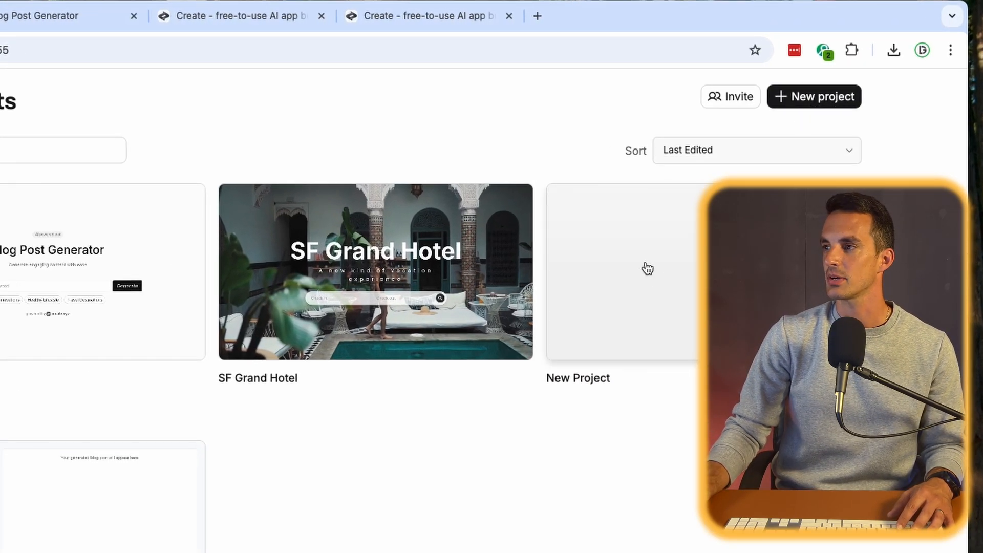
pyautogui.click(646, 268)
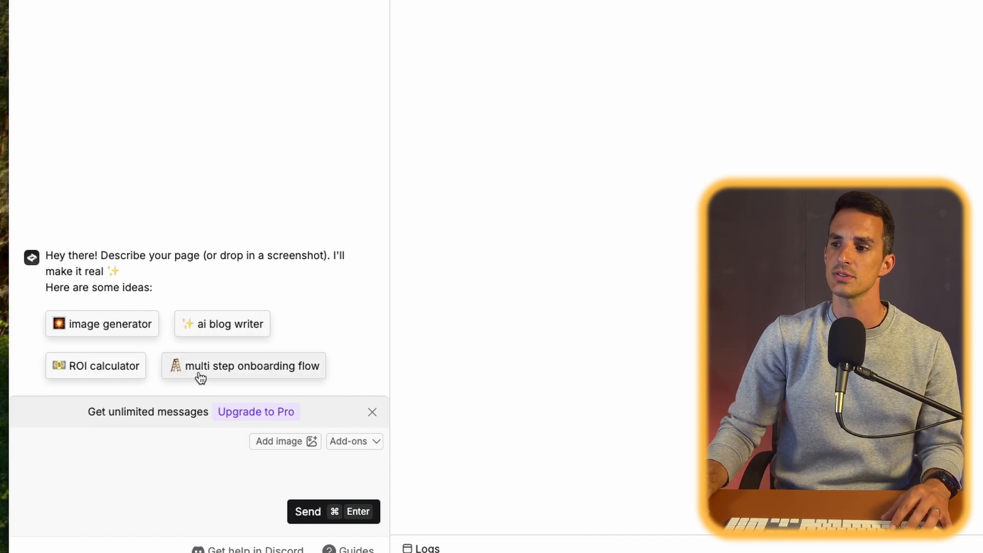
pyautogui.click(285, 368)
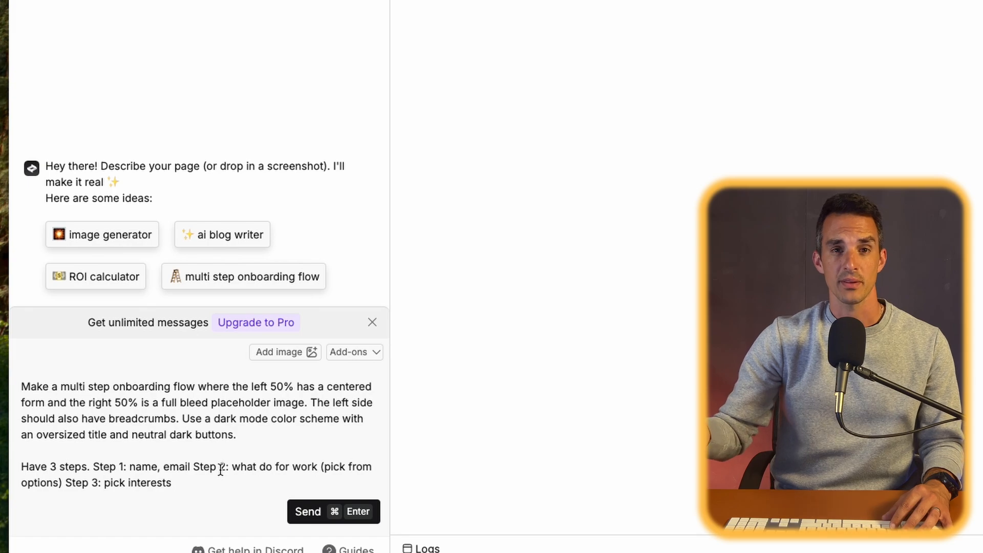
pyautogui.click(294, 517)
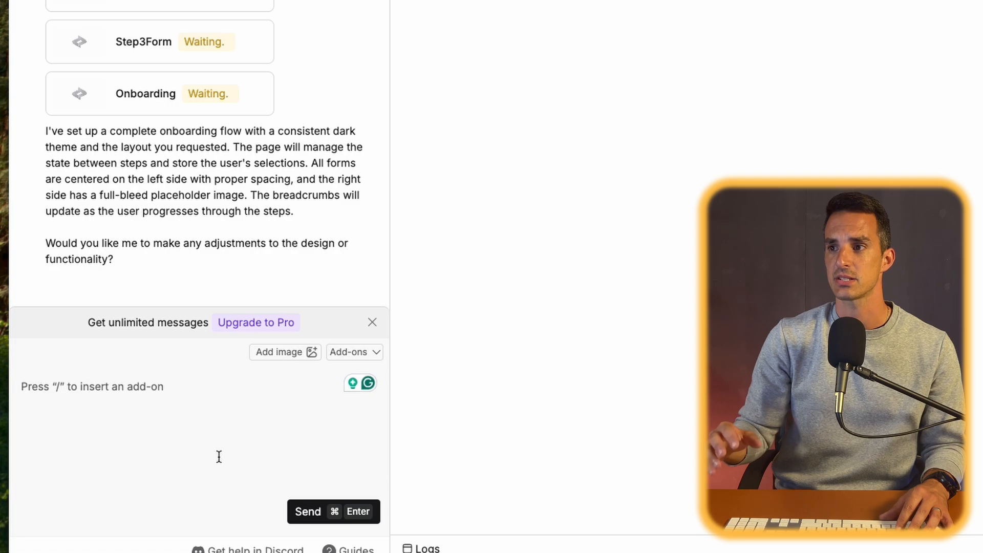
# - Review the build progress of the onboarding components and the assistant's summary in the chat
pyautogui.scroll(3, 296, 57)
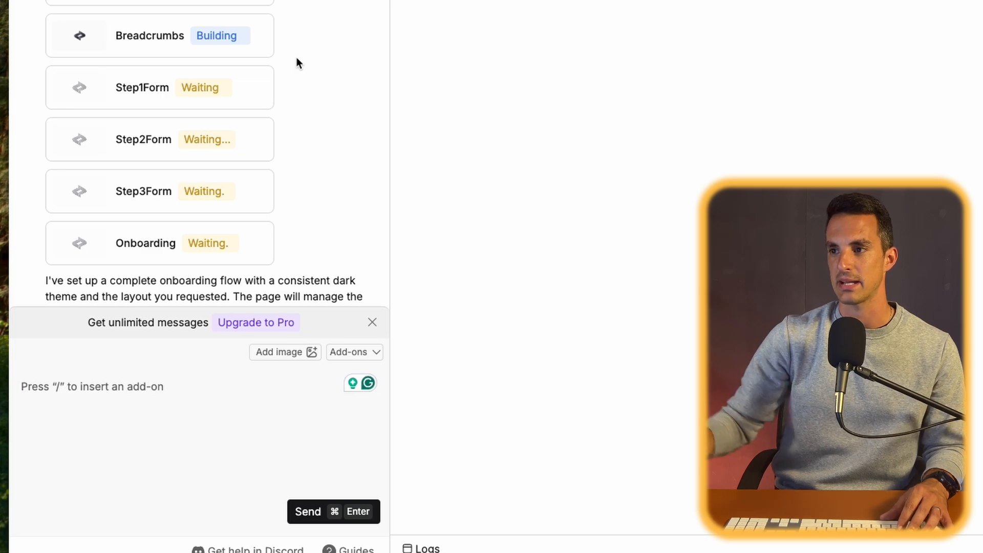
pyautogui.scroll(3, 296, 56)
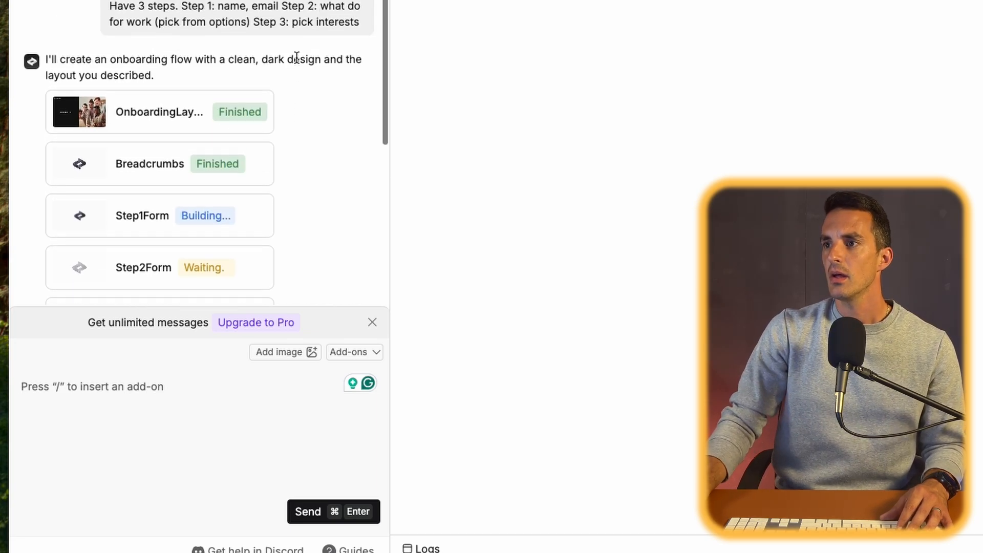
pyautogui.scroll(-8, 296, 57)
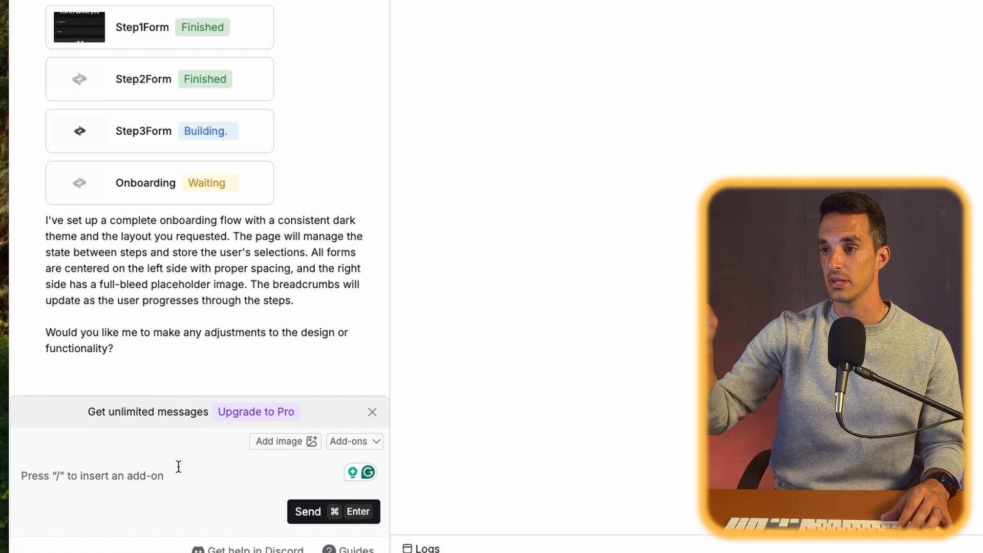
pyautogui.scroll(2, 193, 339)
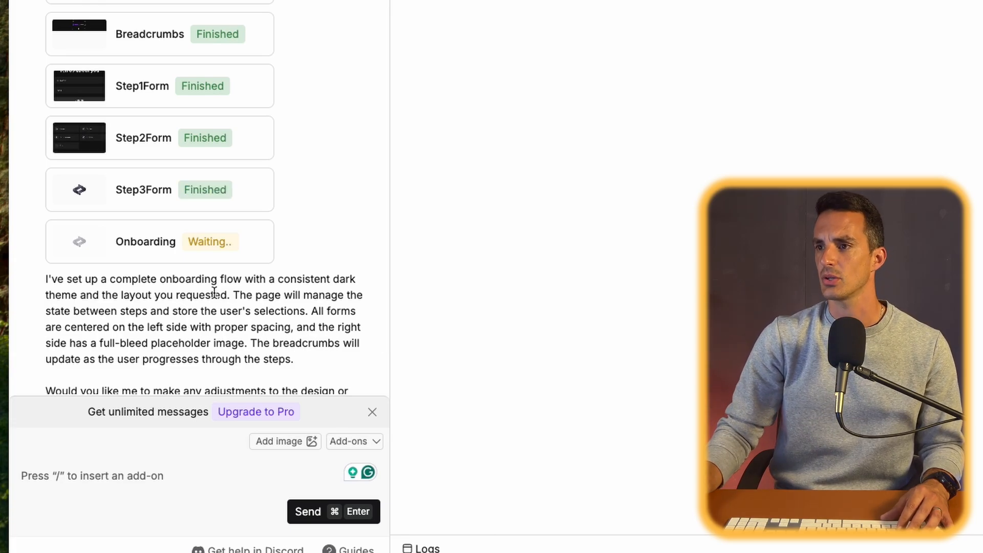
pyautogui.scroll(-2, 215, 292)
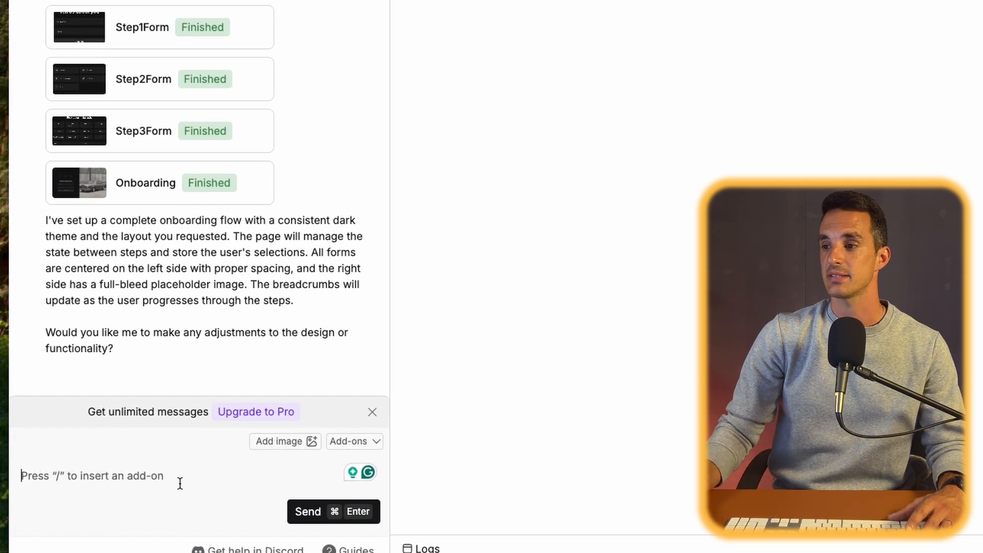
# - Browse the available add-on integrations and insert Google Translate into the chat message
pyautogui.click(349, 440)
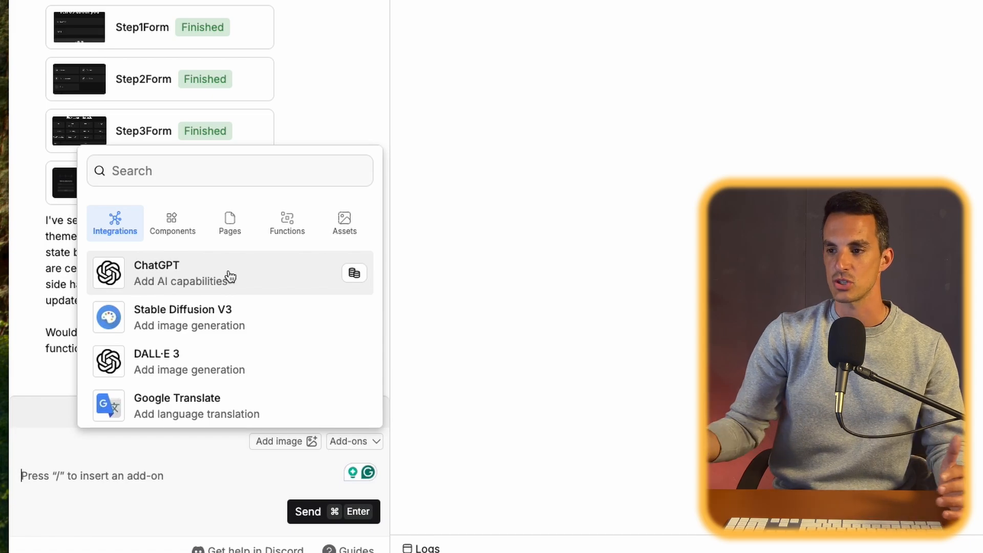
pyautogui.scroll(-1, 285, 238)
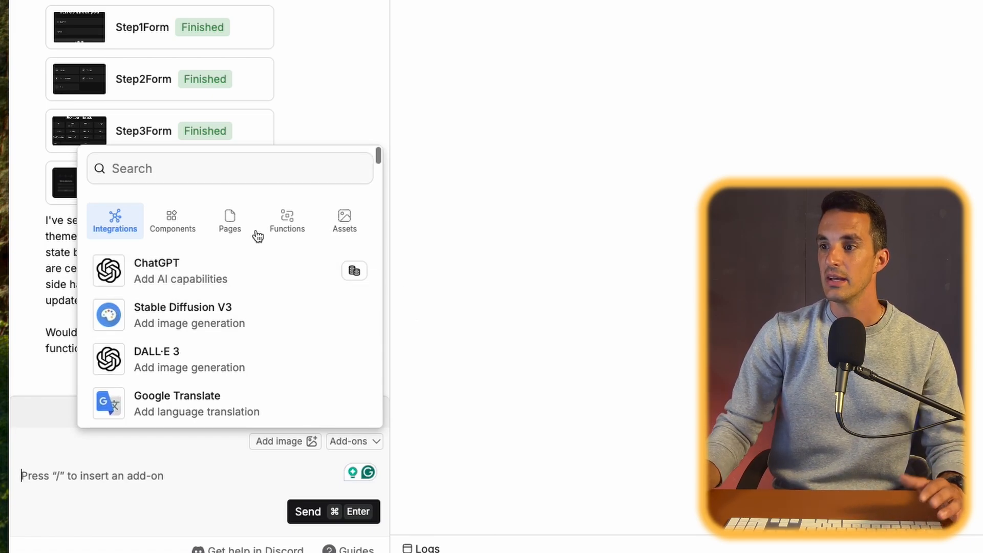
pyautogui.scroll(-4, 296, 306)
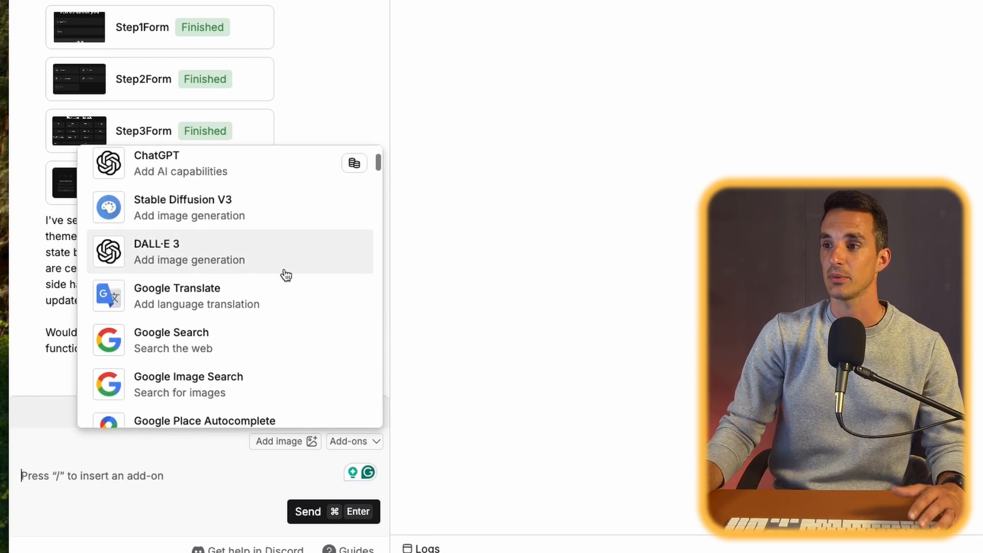
pyautogui.scroll(-2, 290, 263)
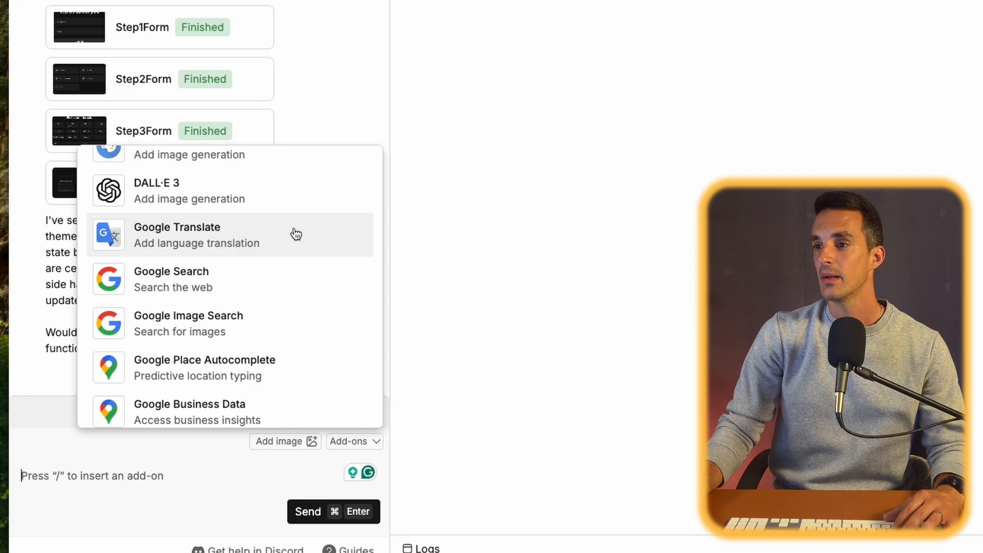
pyautogui.scroll(-1, 314, 278)
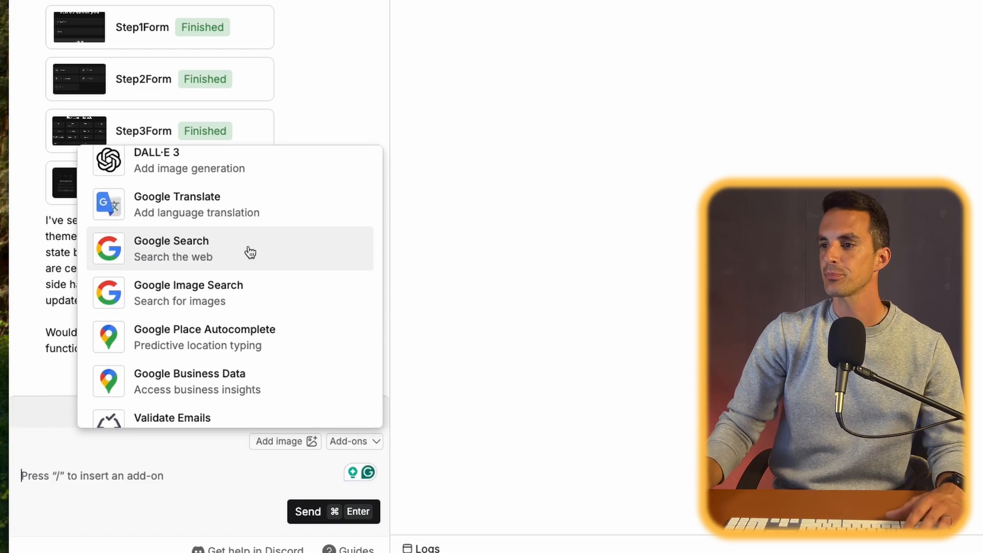
pyautogui.scroll(-1, 250, 252)
pyautogui.scroll(-6, 292, 321)
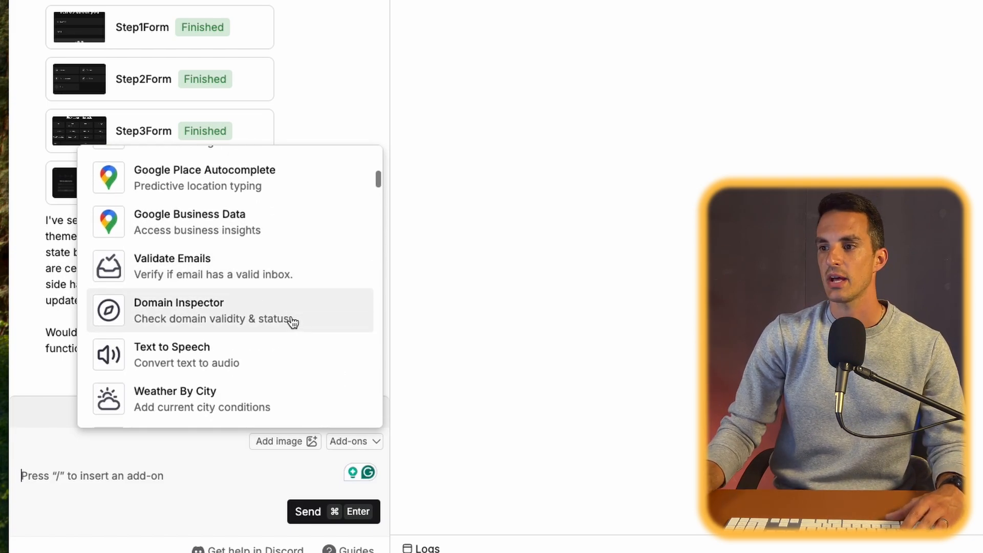
pyautogui.scroll(-10, 292, 321)
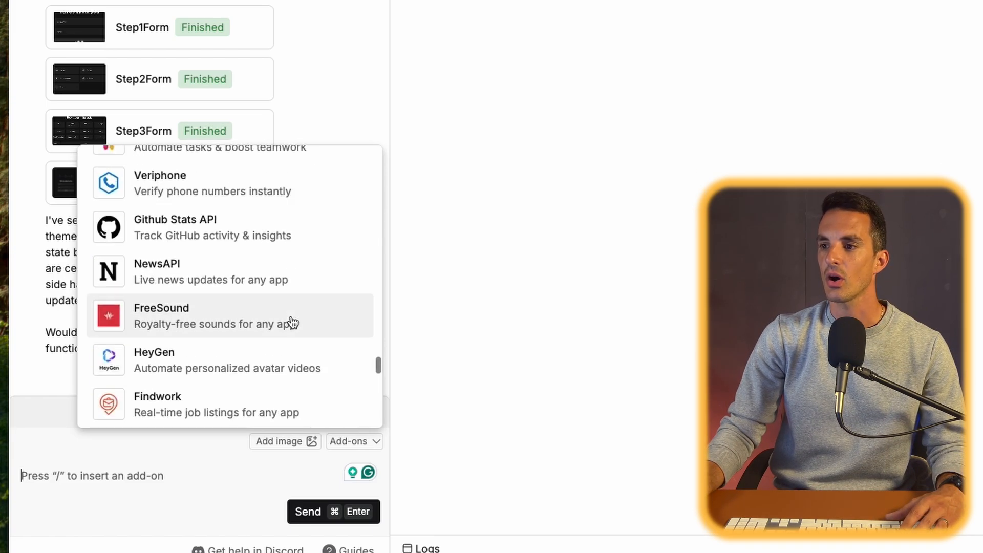
pyautogui.scroll(-3, 292, 322)
pyautogui.scroll(3, 292, 322)
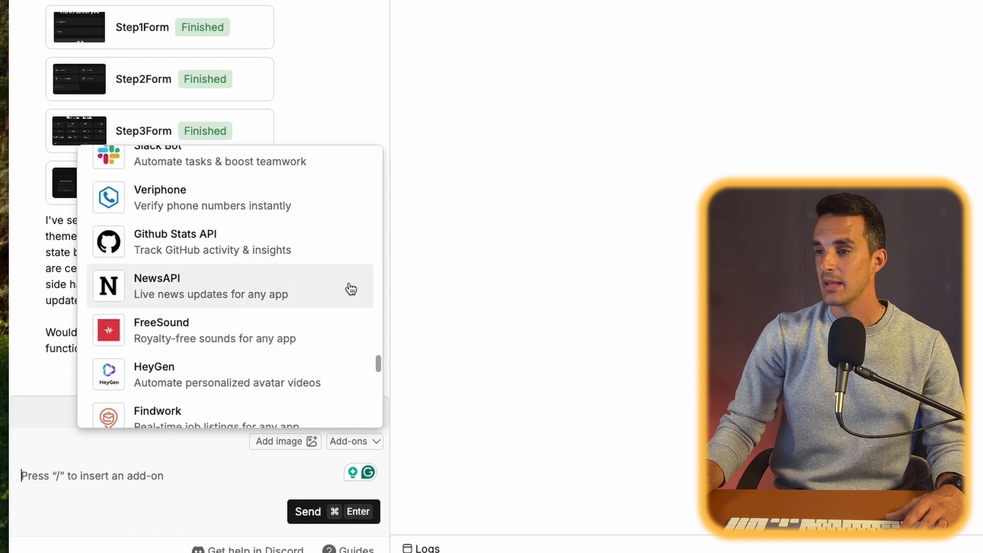
pyautogui.scroll(-3, 351, 289)
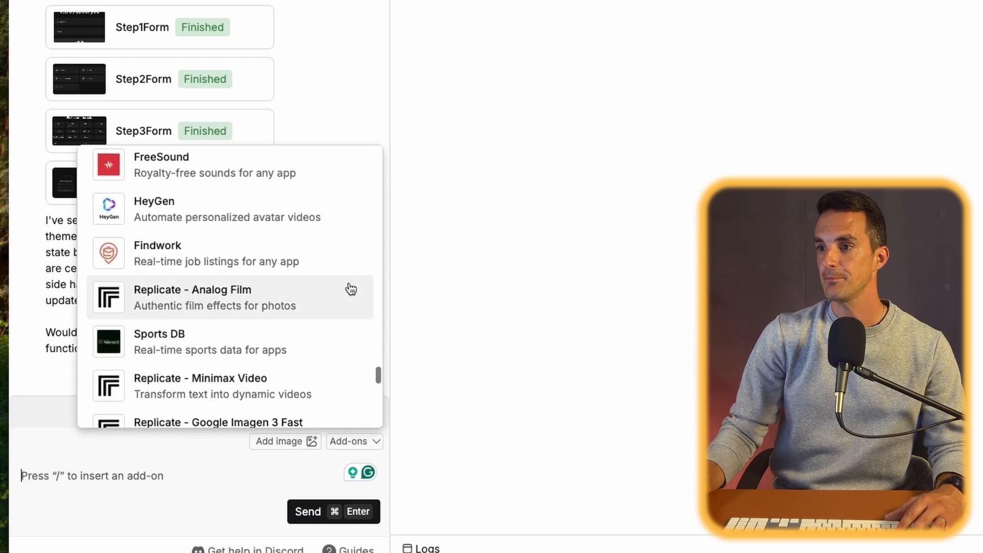
pyautogui.scroll(-2, 348, 288)
pyautogui.scroll(1, 343, 287)
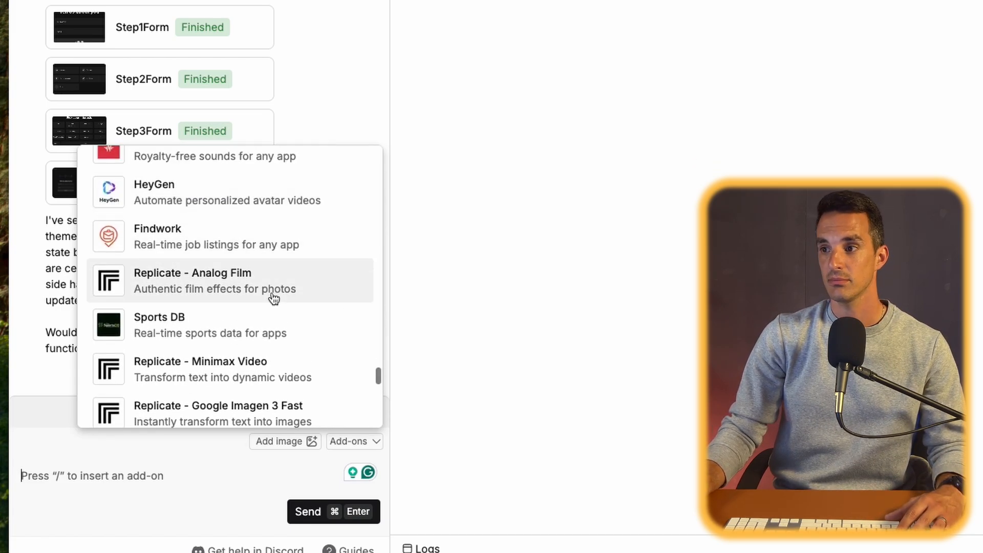
pyautogui.scroll(-8, 308, 292)
pyautogui.scroll(-6, 276, 298)
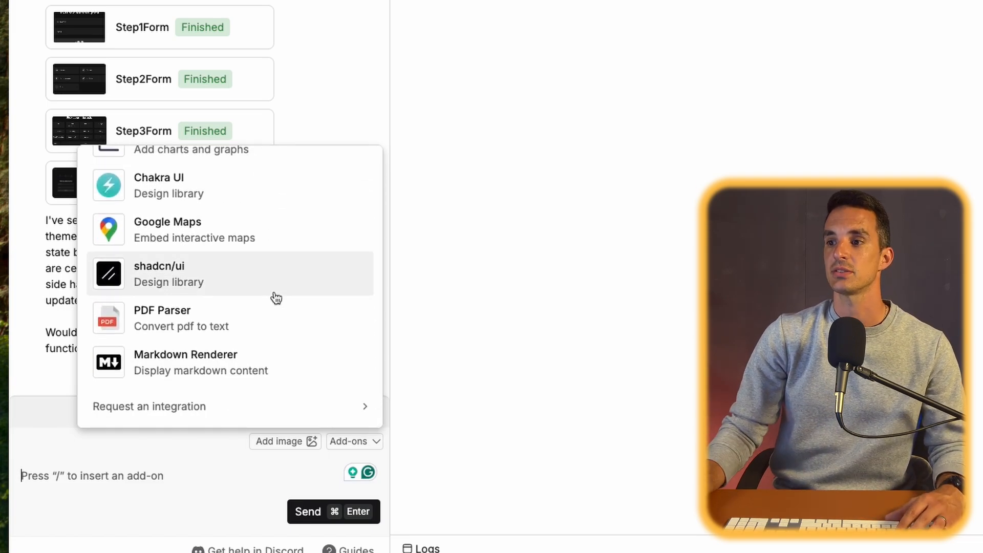
pyautogui.scroll(10, 276, 297)
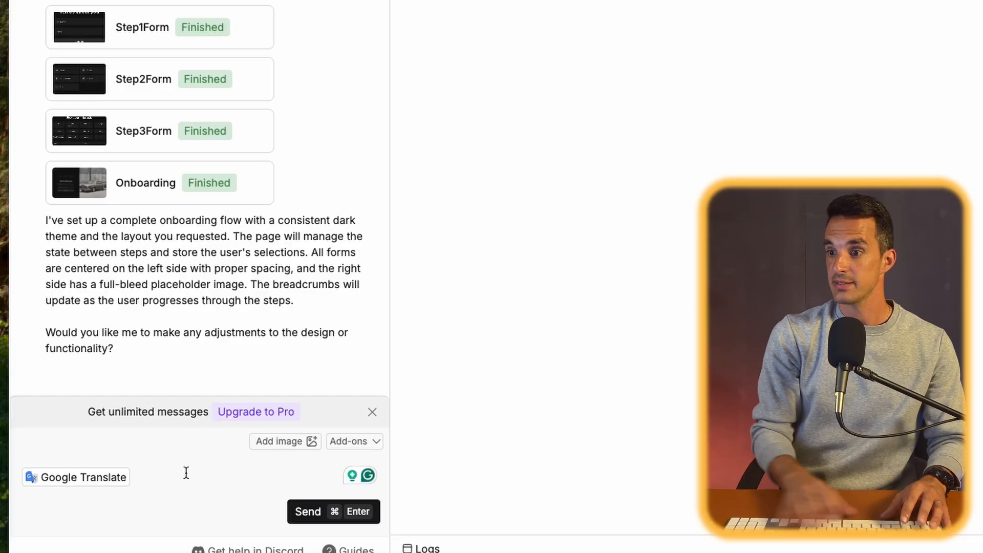
# - Write the message "add this google translate integration into my app so people can translate the page into their desired language", correcting the misspelled word
pyautogui.write('add th')
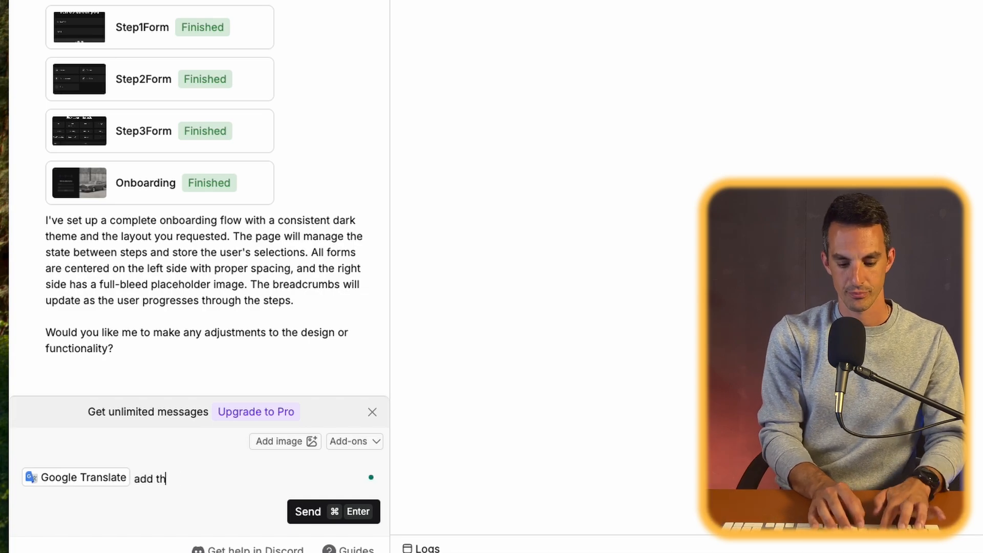
pyautogui.write('is google translate intergration into my')
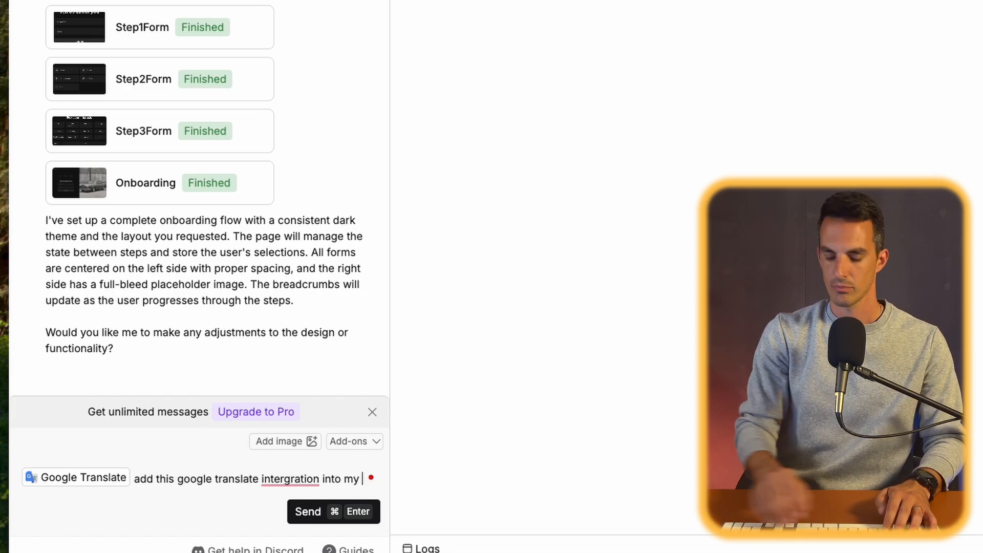
pyautogui.click(277, 478)
pyautogui.click(292, 373)
pyautogui.click(362, 478)
pyautogui.write('app so peopl')
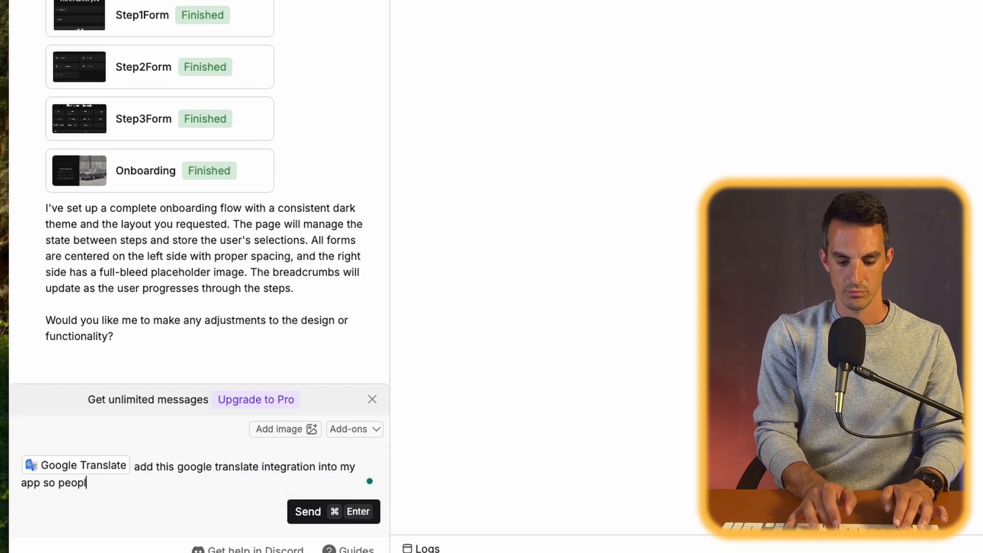
pyautogui.write('e can translate the page into their desired language')
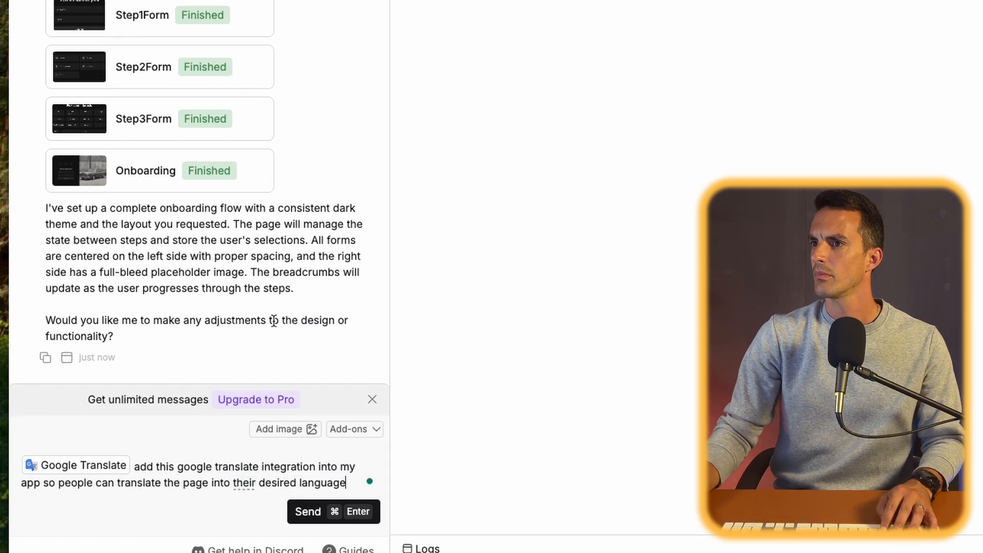
# - Preview the generated OnboardingLayout, Breadcrumbs, Step1Form, Step2Form and Step3Form components and the Onboarding page one after another
pyautogui.scroll(5, 226, 259)
pyautogui.scroll(-5, 379, 215)
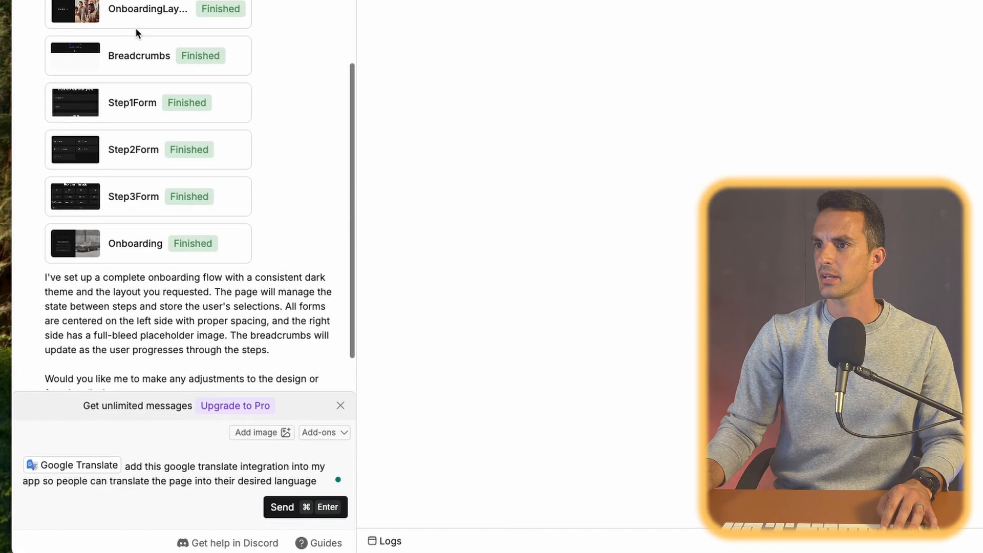
pyautogui.click(136, 21)
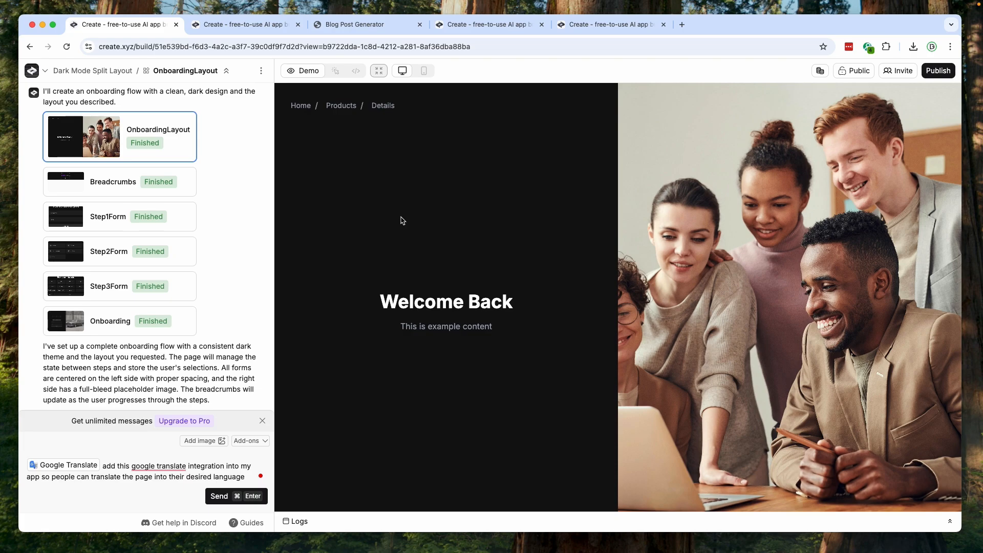
pyautogui.scroll(-1, 466, 344)
pyautogui.scroll(1, 466, 341)
pyautogui.click(498, 230)
pyautogui.click(115, 182)
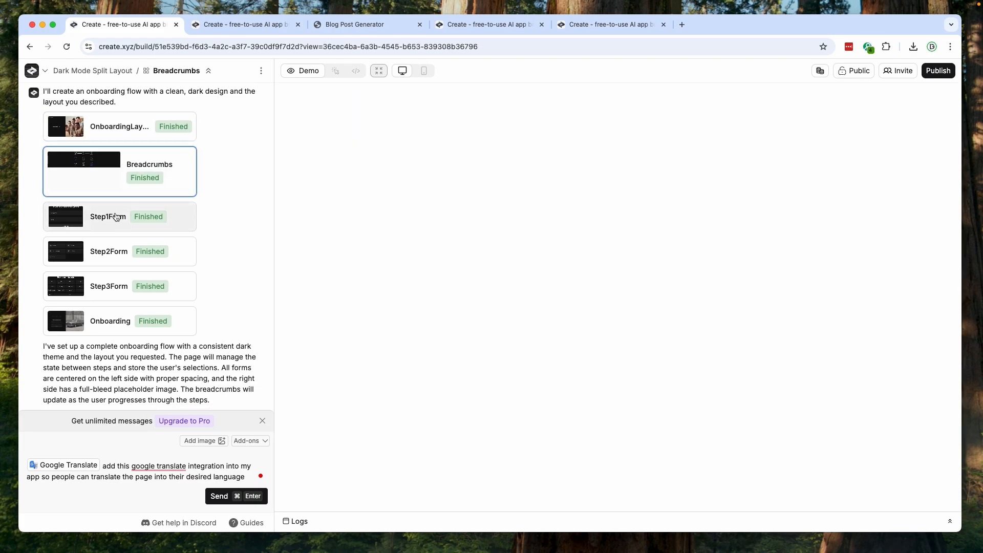
pyautogui.click(123, 221)
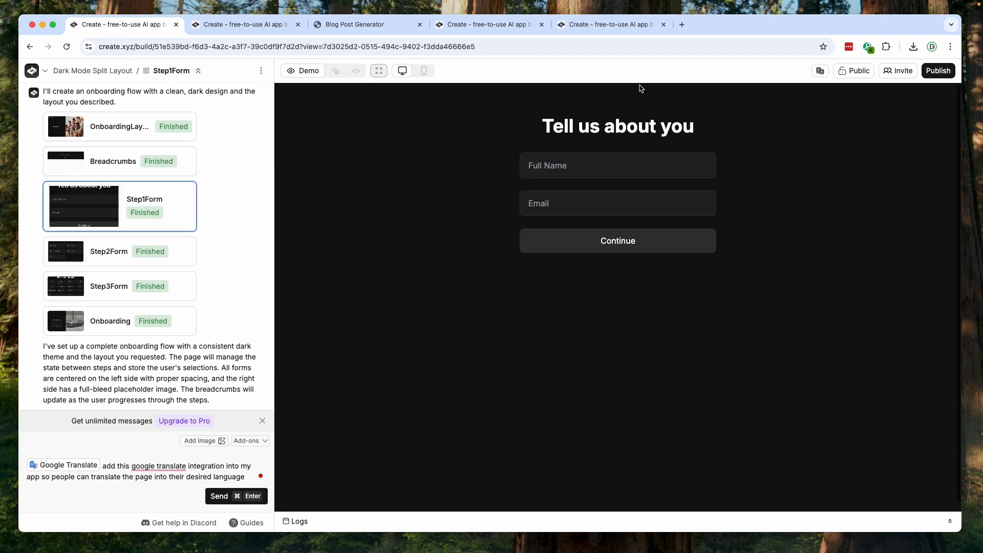
pyautogui.click(95, 252)
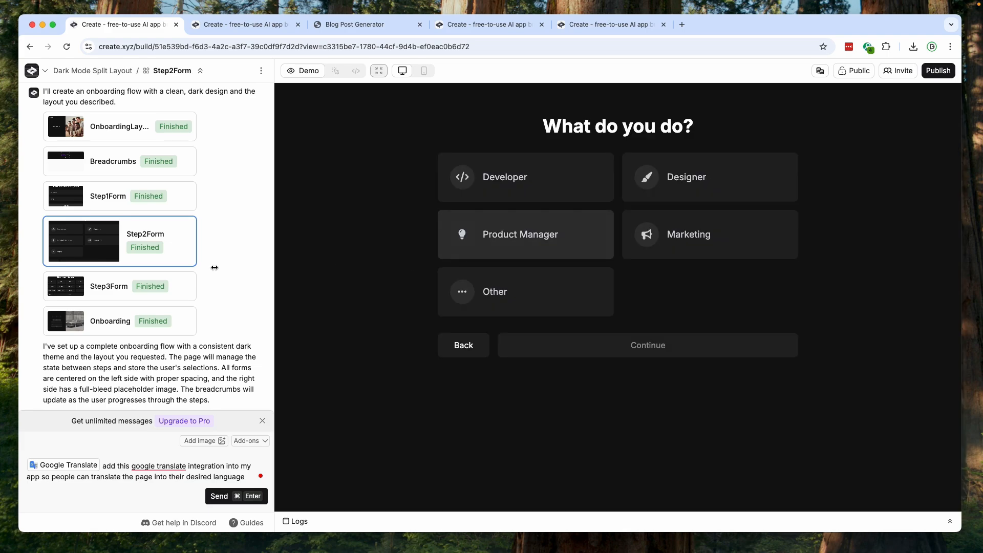
pyautogui.click(116, 285)
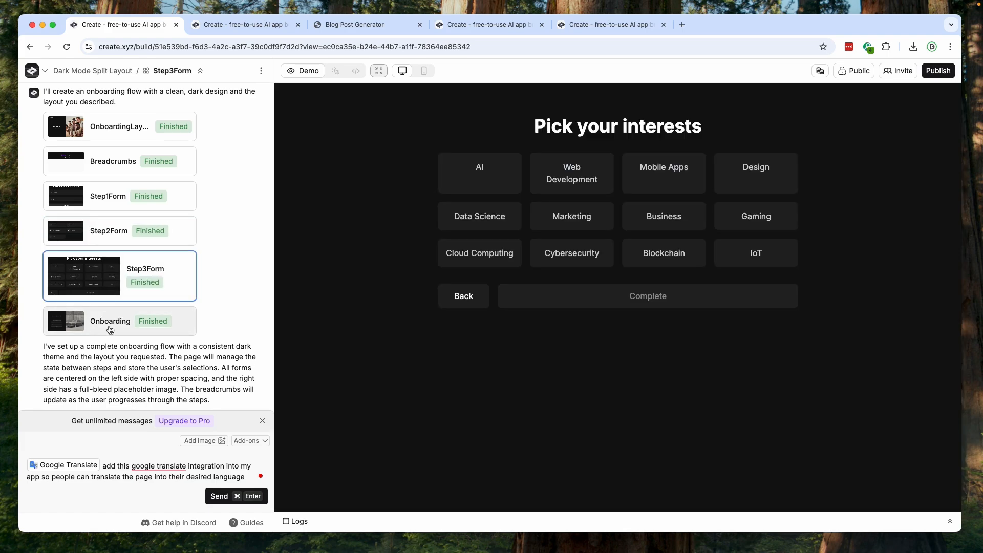
pyautogui.click(111, 327)
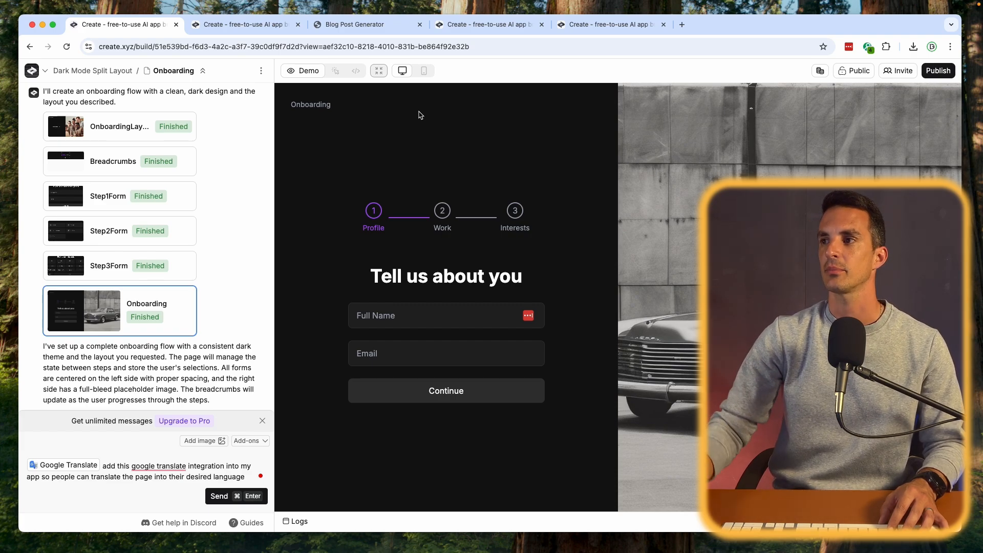
# - Examine the Onboarding page's source code, test that it is editable without keeping a change, and return to the preview
pyautogui.click(357, 71)
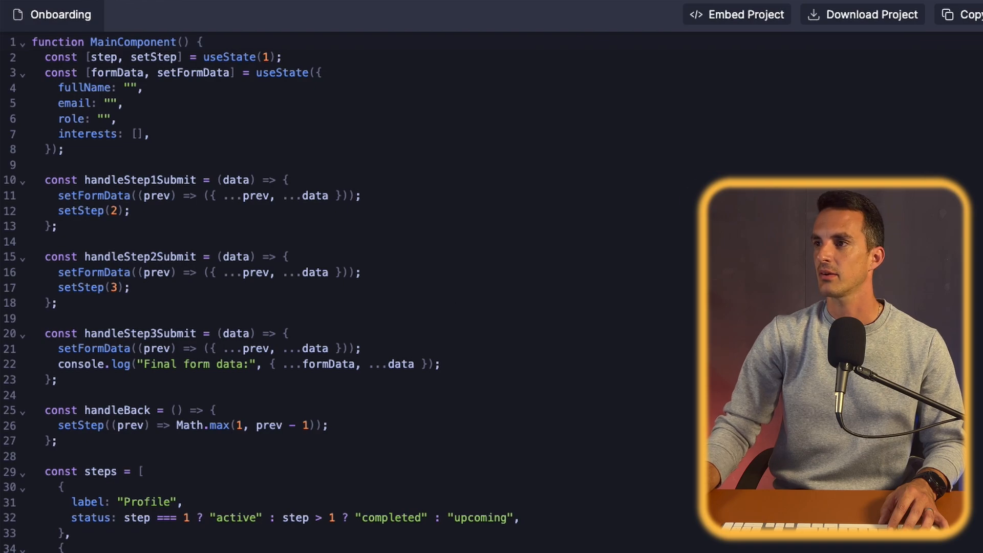
pyautogui.scroll(-8, 441, 281)
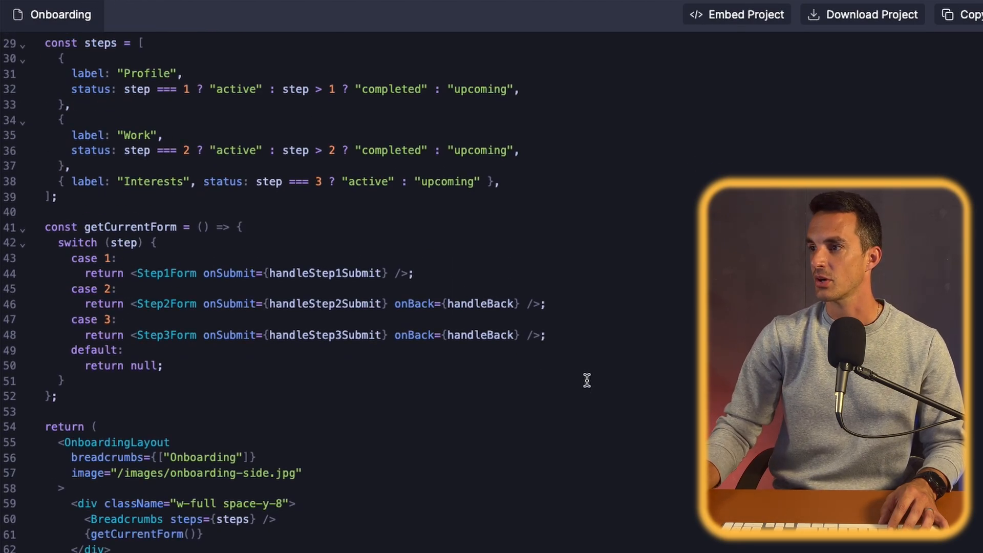
pyautogui.scroll(8, 587, 380)
pyautogui.click(412, 271)
pyautogui.write('e')
pyautogui.press('BackSpace')
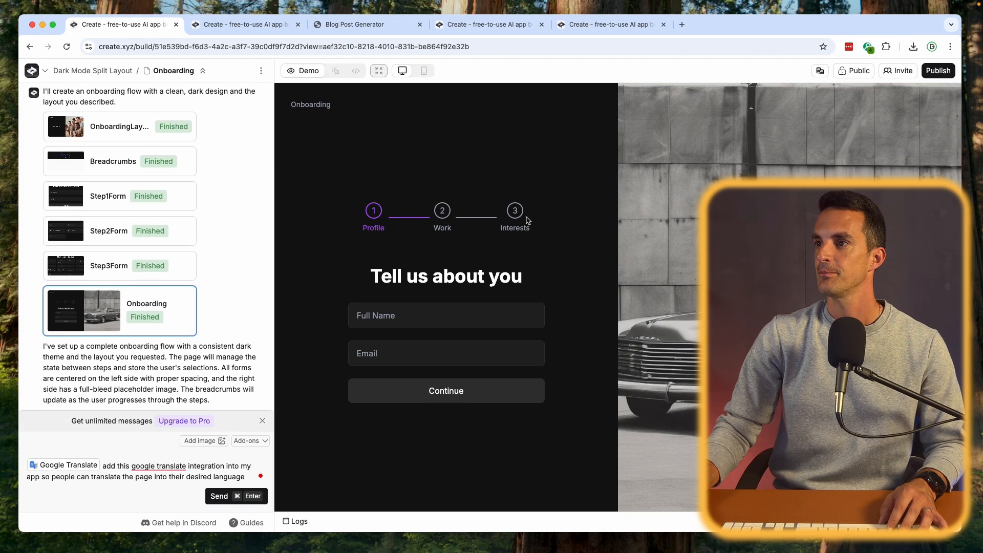
# - Send the Google Translate integration request and preview the regenerated Step1Form, Step2Form and OnboardingLayout components
pyautogui.scroll(-2, 202, 400)
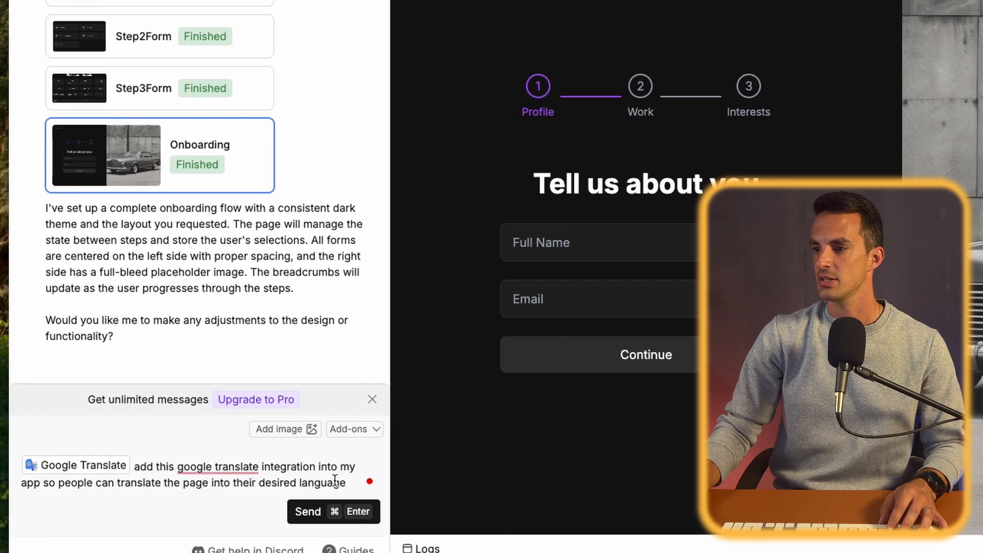
pyautogui.click(345, 511)
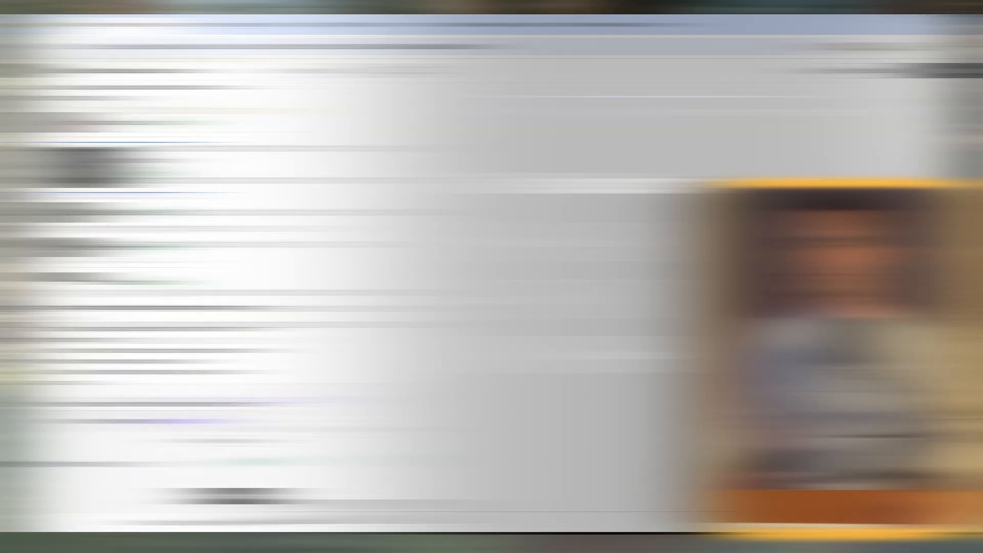
pyautogui.click(119, 191)
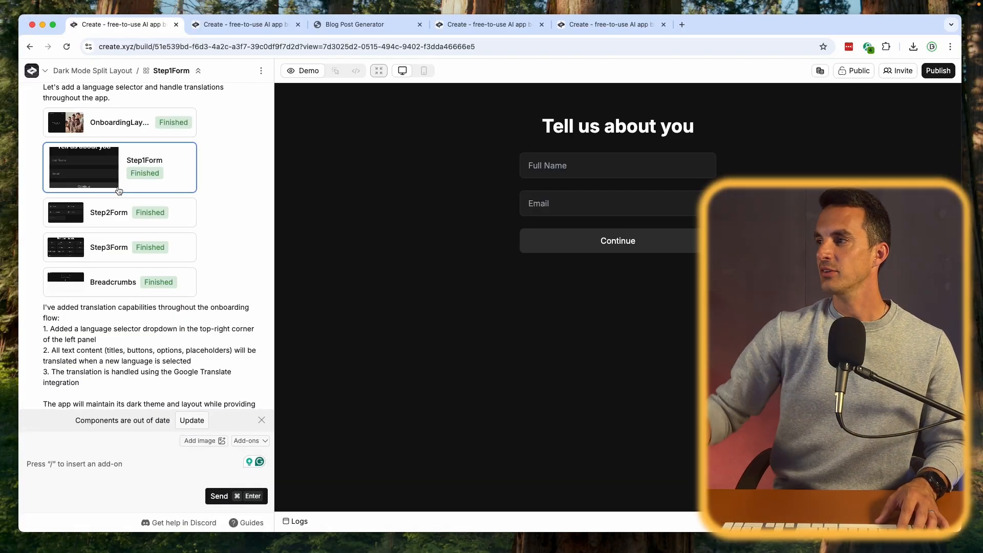
pyautogui.click(114, 219)
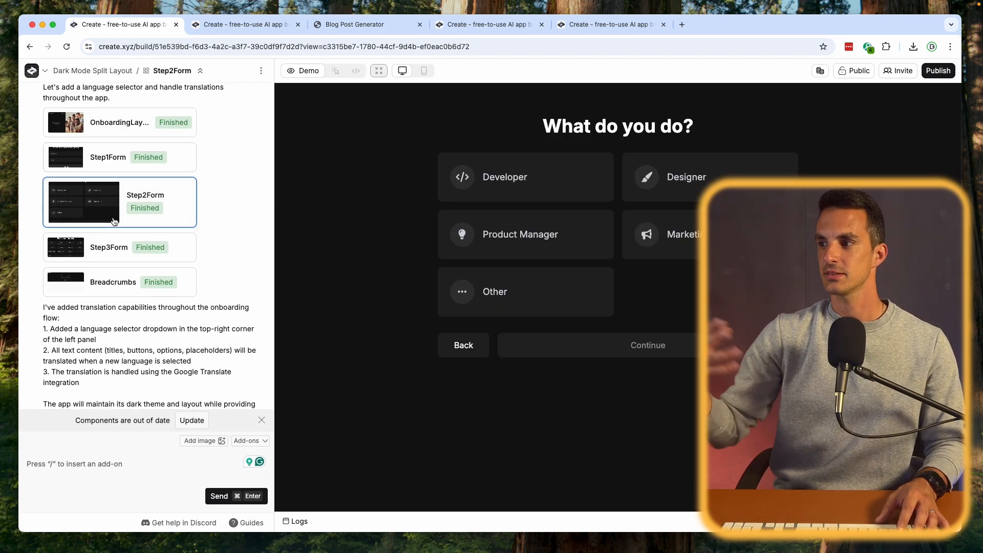
pyautogui.click(130, 122)
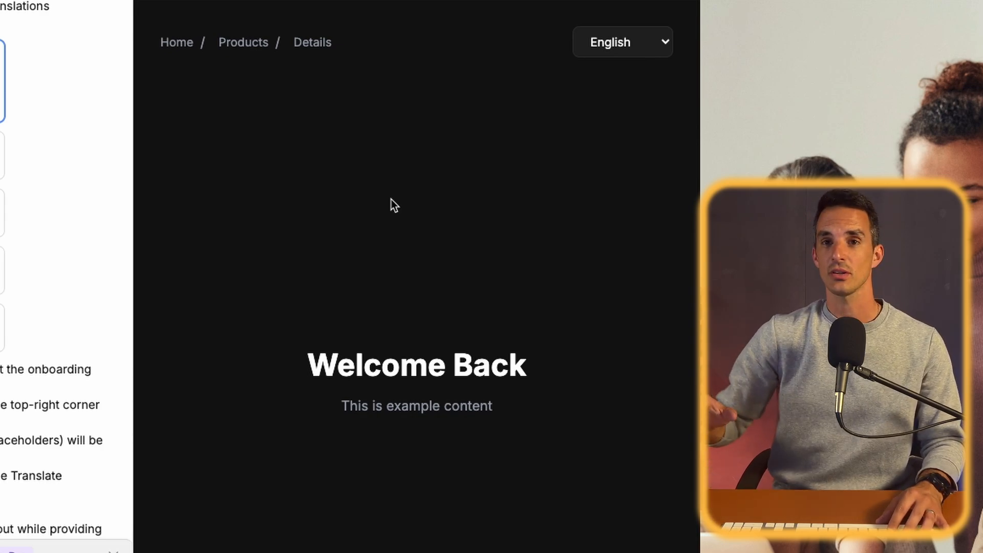
# - Test the OnboardingLayout language selector with Spanish, French, Chinese and Japanese
pyautogui.click(624, 43)
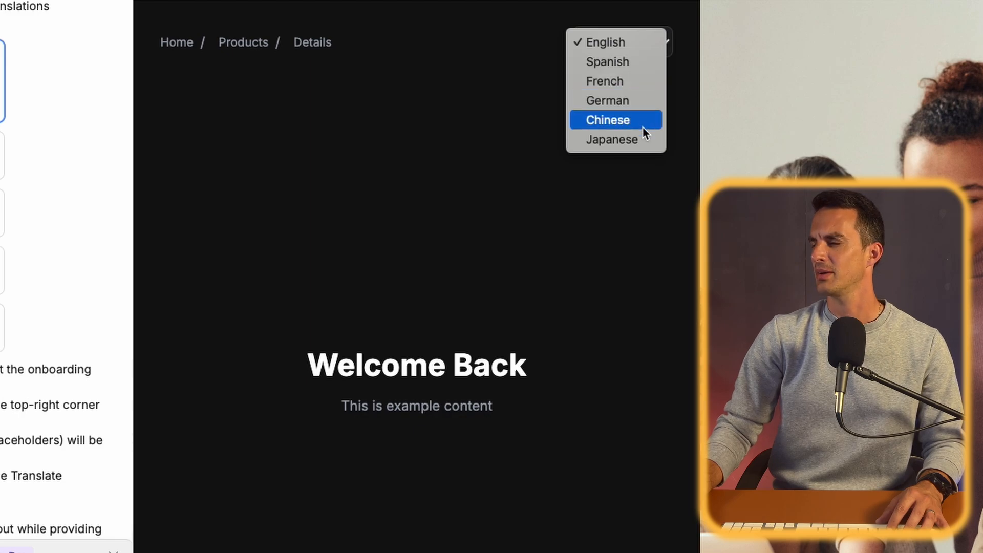
pyautogui.click(641, 62)
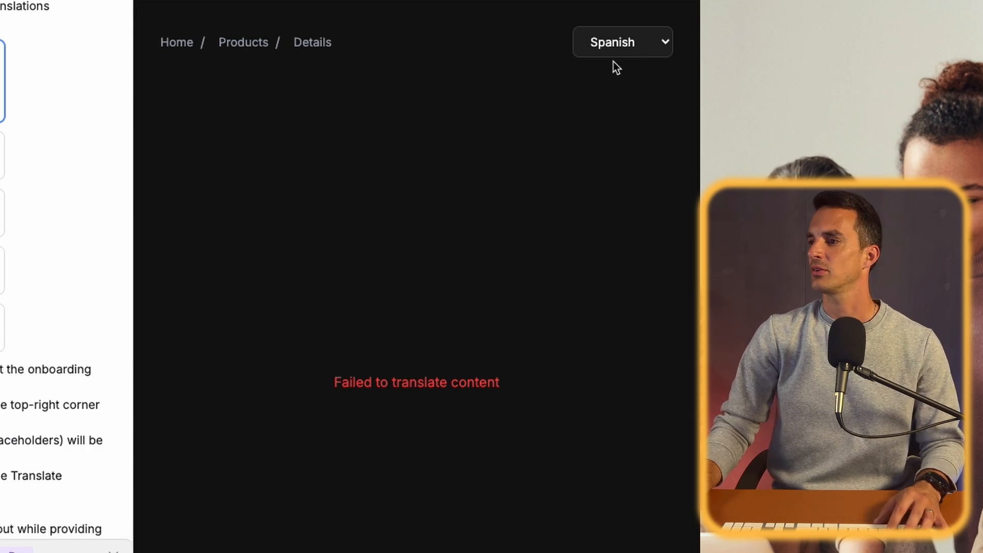
pyautogui.click(617, 52)
pyautogui.click(619, 65)
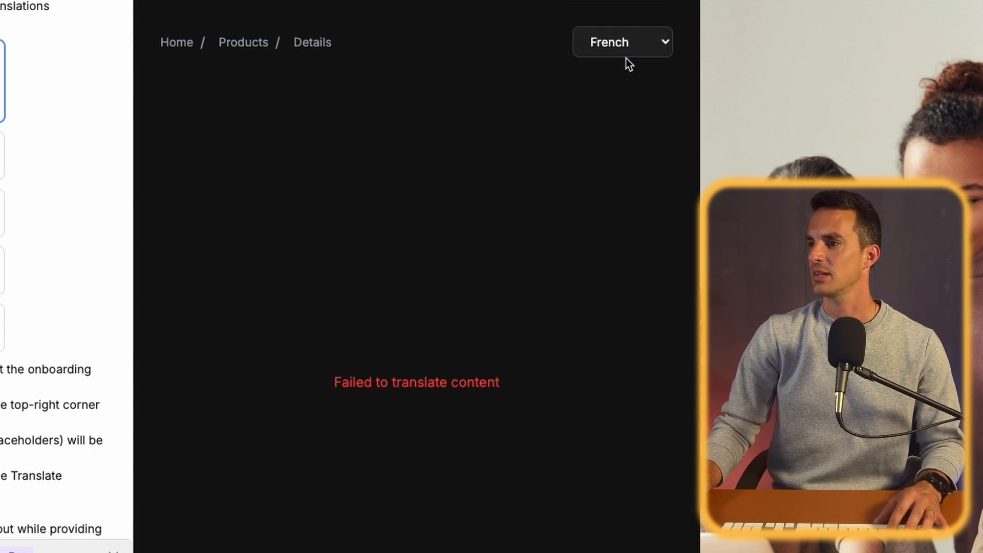
pyautogui.click(631, 47)
pyautogui.click(633, 79)
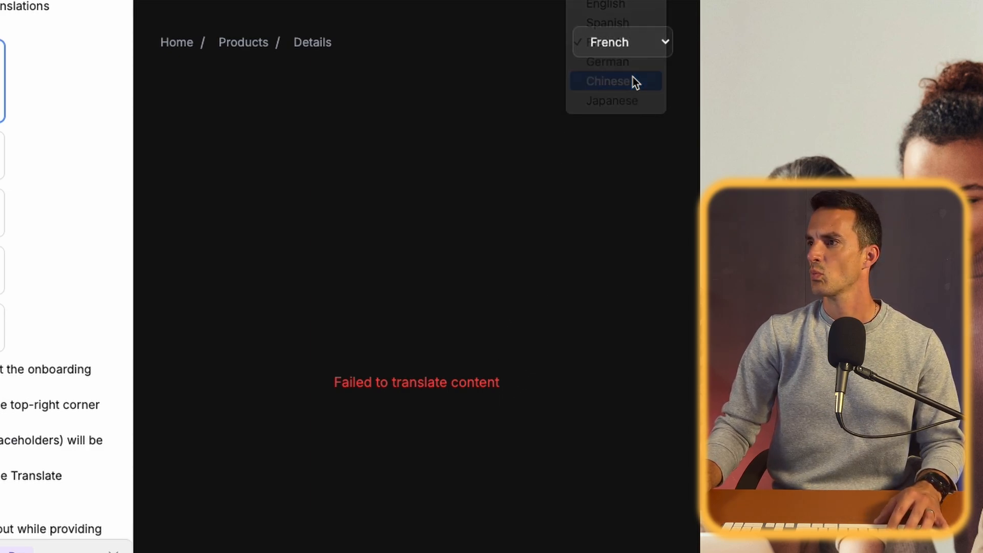
pyautogui.click(634, 54)
pyautogui.click(629, 69)
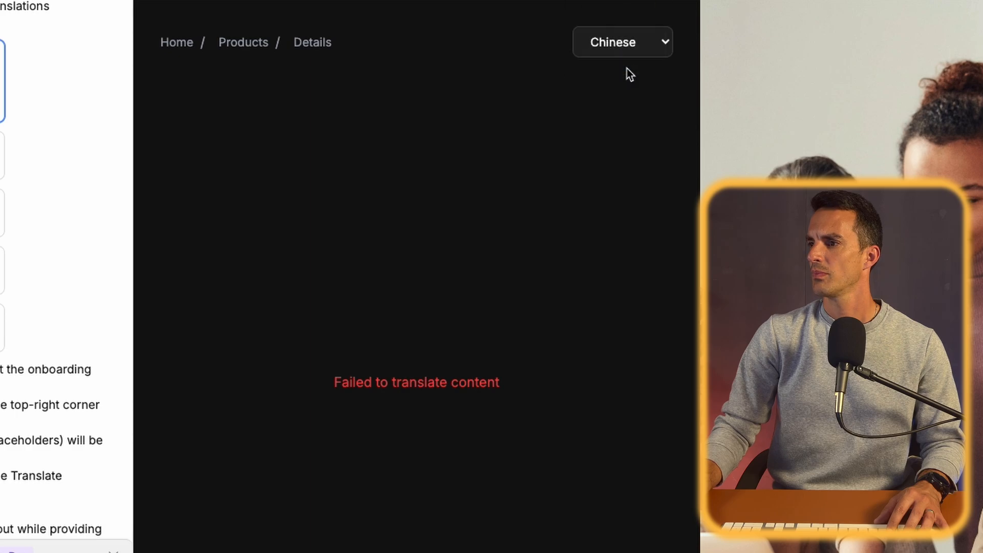
# - Copy the error text from the preview and send the chat message "fix this error: Failed to translate content"
pyautogui.tripleClick(446, 379)
pyautogui.press('super+c')
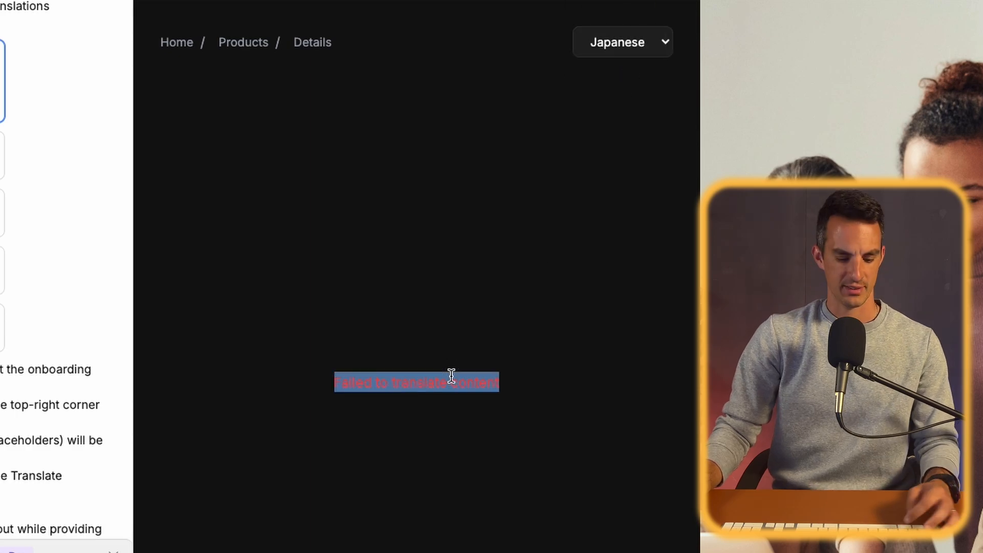
pyautogui.click(11, 538)
pyautogui.write('fix this error:')
pyautogui.press('super+v')
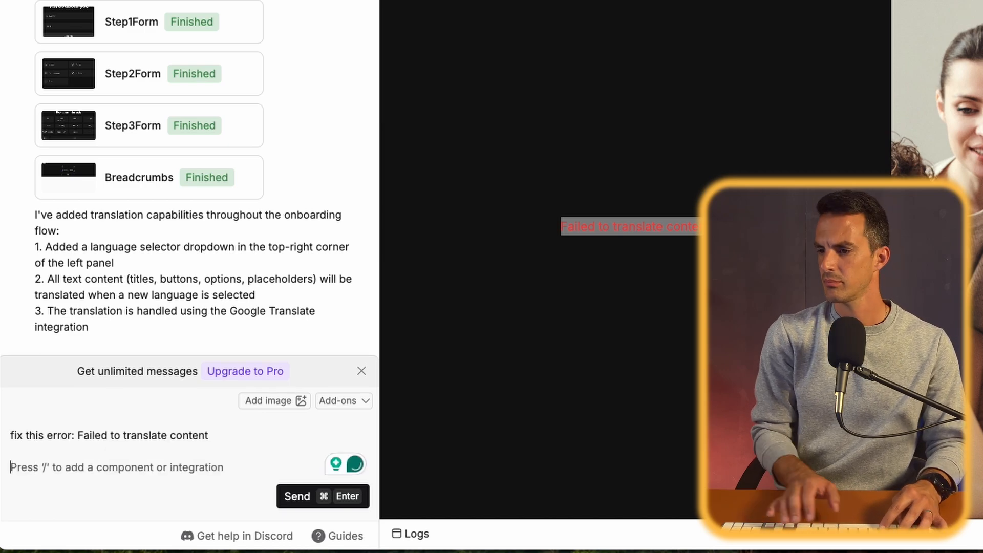
pyautogui.press('super+Return')
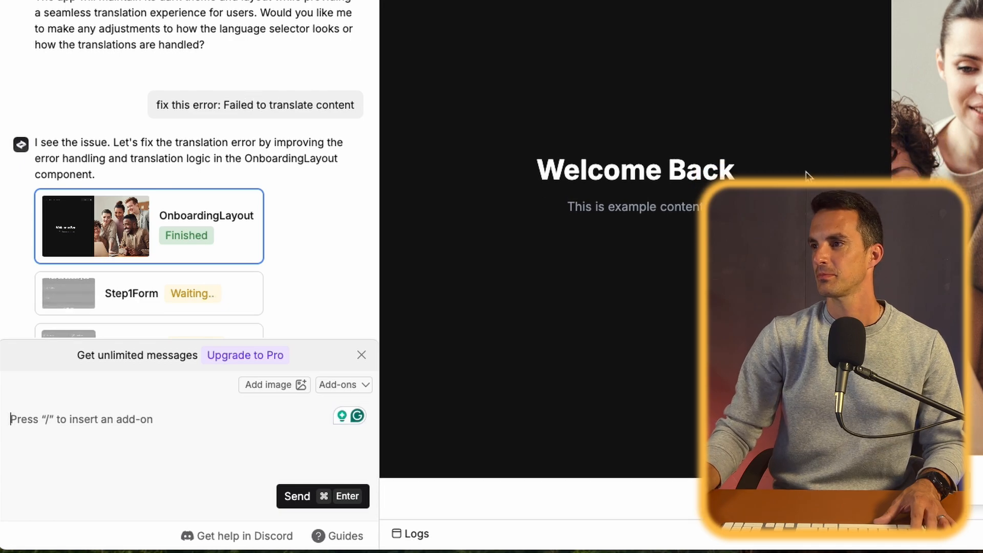
# - Preview the rebuilt OnboardingLayout and Step1Form components, trying the layout's language selector, and return to OnboardingLayout
pyautogui.scroll(-3, 166, 238)
pyautogui.click(115, 145)
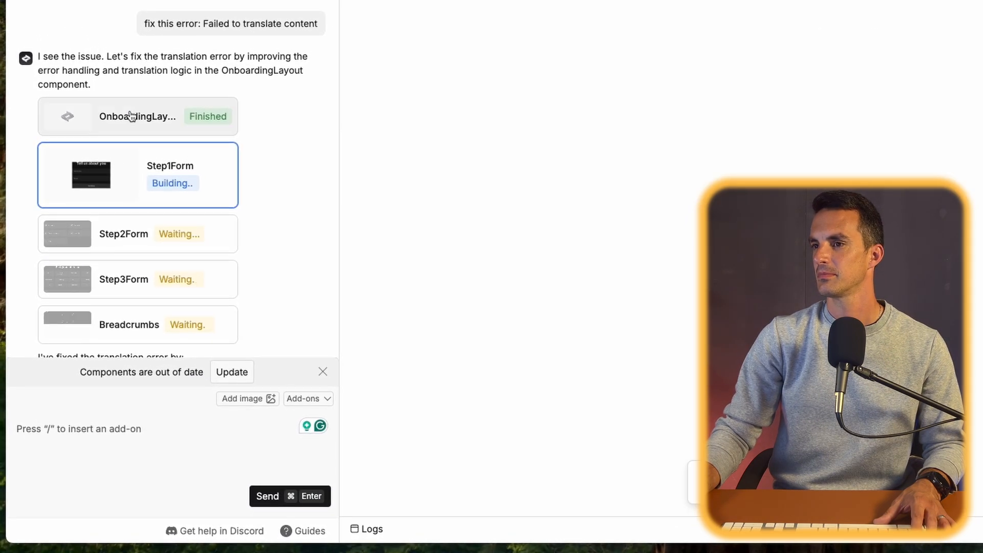
pyautogui.click(129, 123)
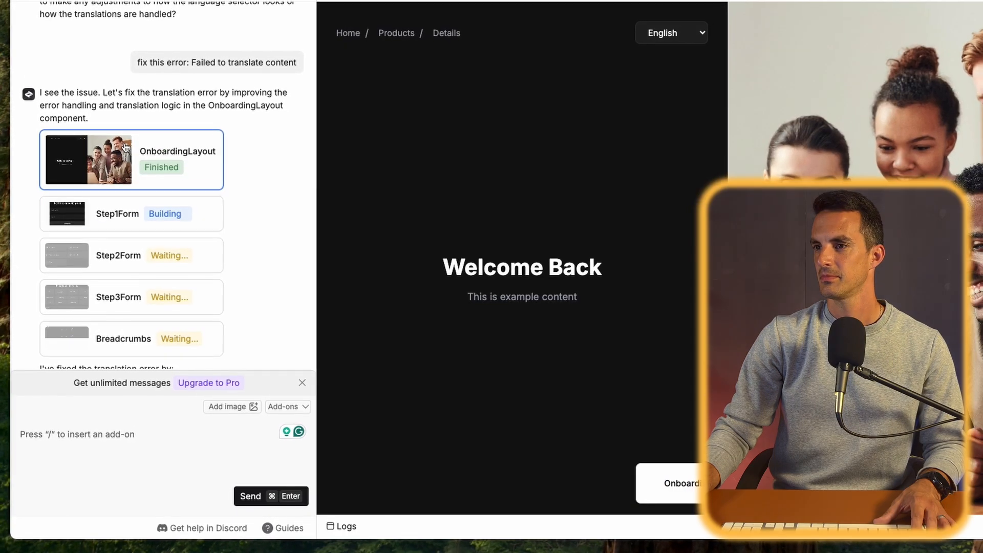
pyautogui.click(658, 43)
pyautogui.click(651, 55)
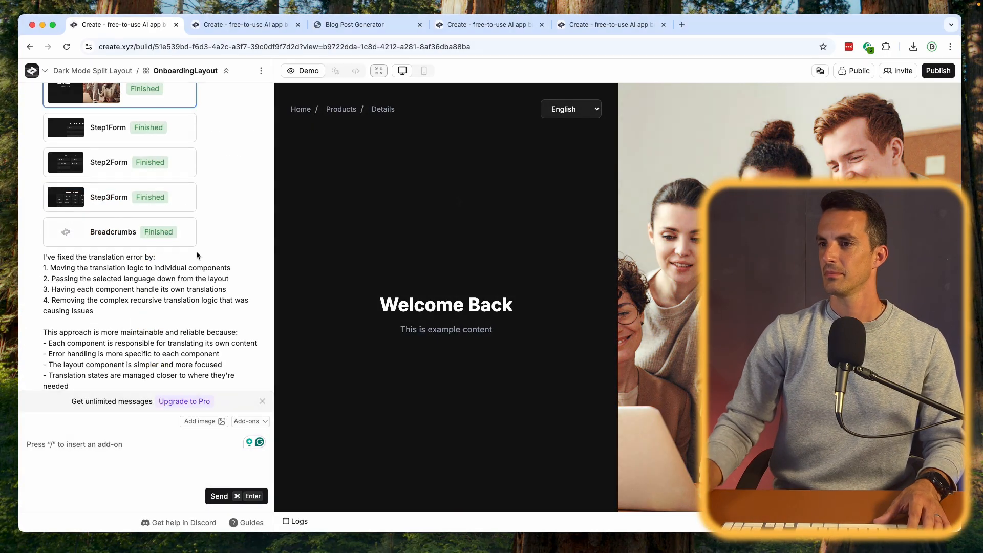
pyautogui.scroll(3, 203, 260)
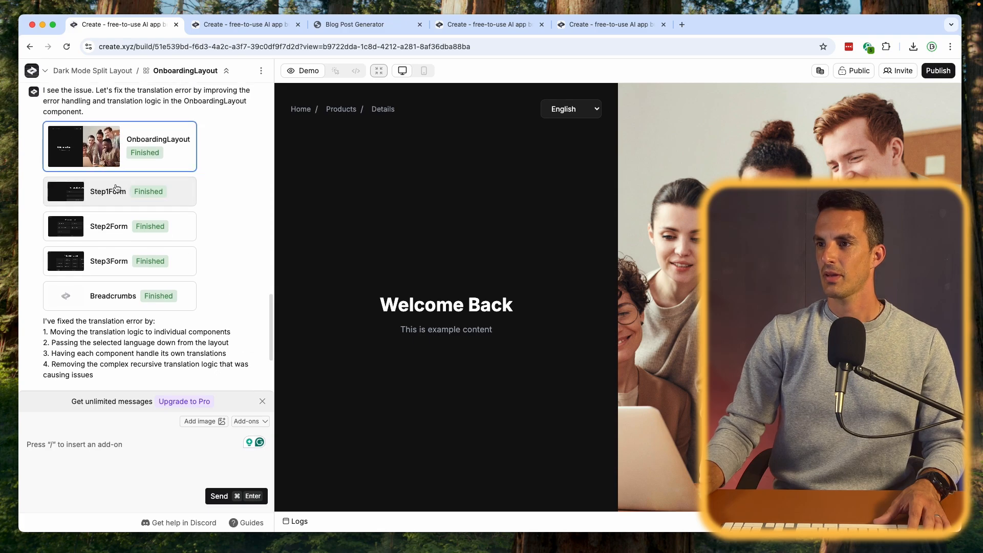
pyautogui.click(107, 206)
pyautogui.scroll(3, 118, 210)
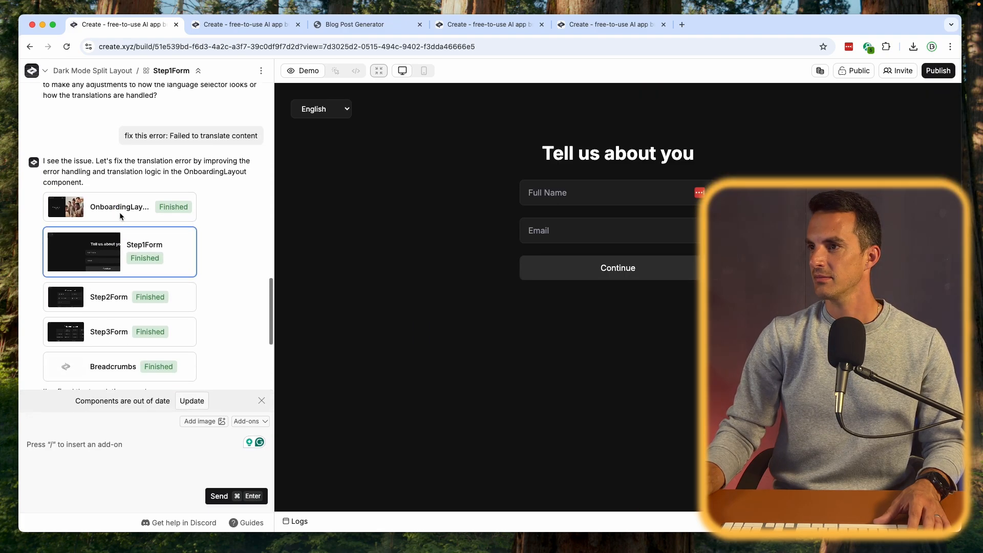
pyautogui.click(116, 197)
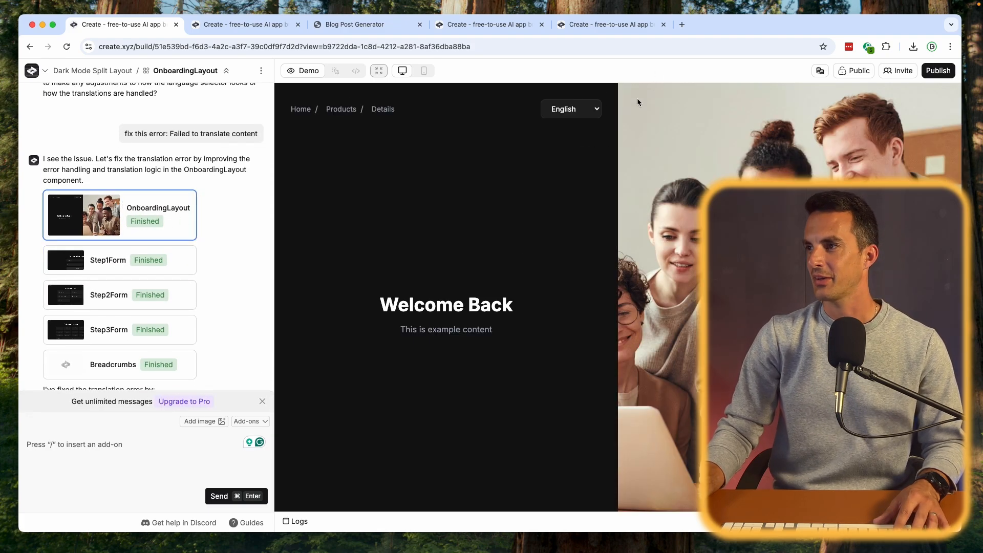
# - Test the fixed translation in OnboardingLayout by switching the language to French and Chinese
pyautogui.click(583, 109)
pyautogui.click(560, 133)
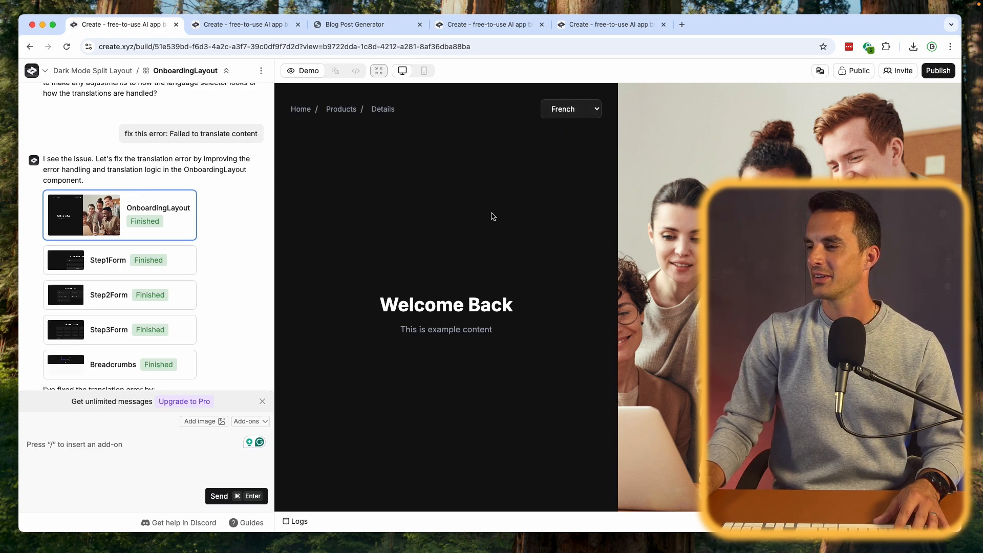
pyautogui.click(581, 112)
pyautogui.click(565, 131)
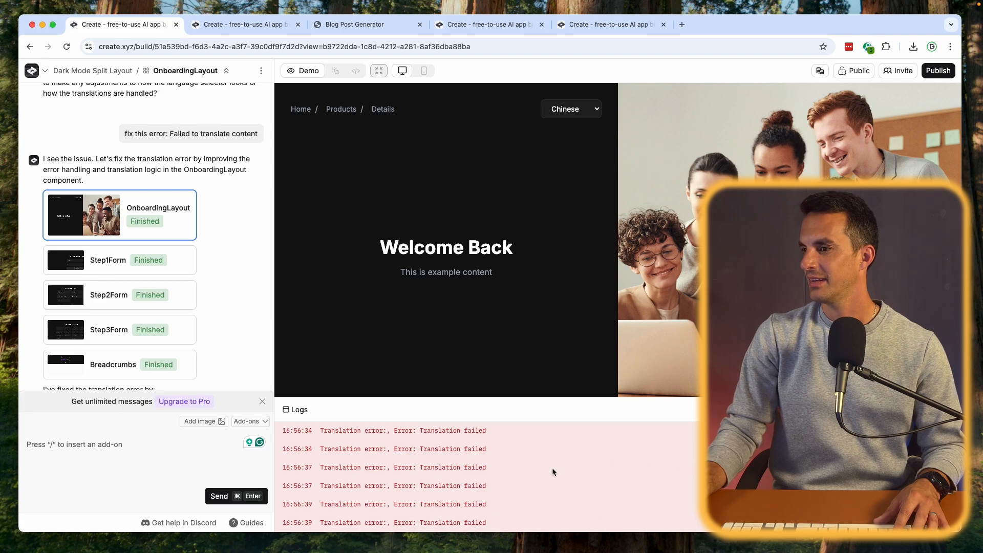
# - Test the translation in Step1Form with German and in Step2Form with Japanese
pyautogui.click(130, 258)
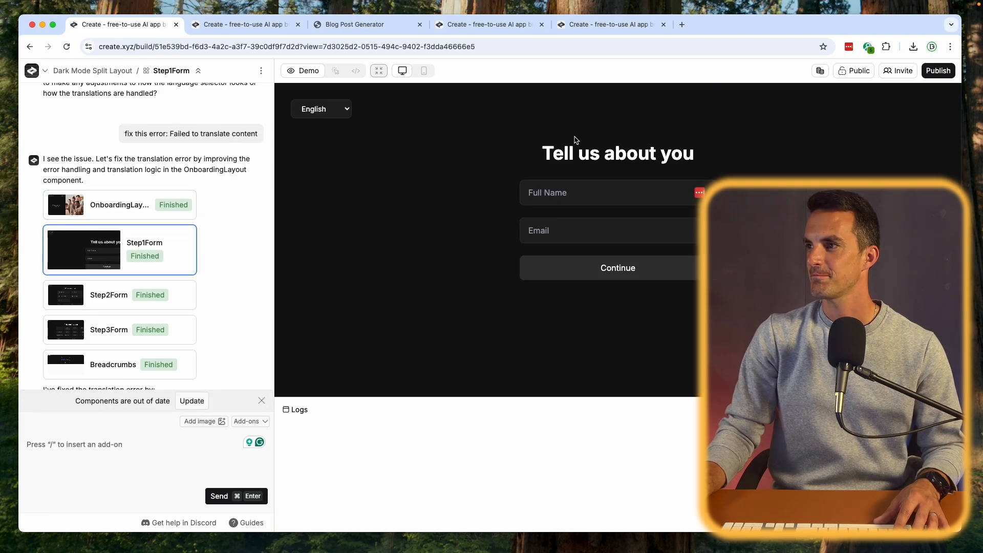
pyautogui.click(323, 102)
pyautogui.click(326, 146)
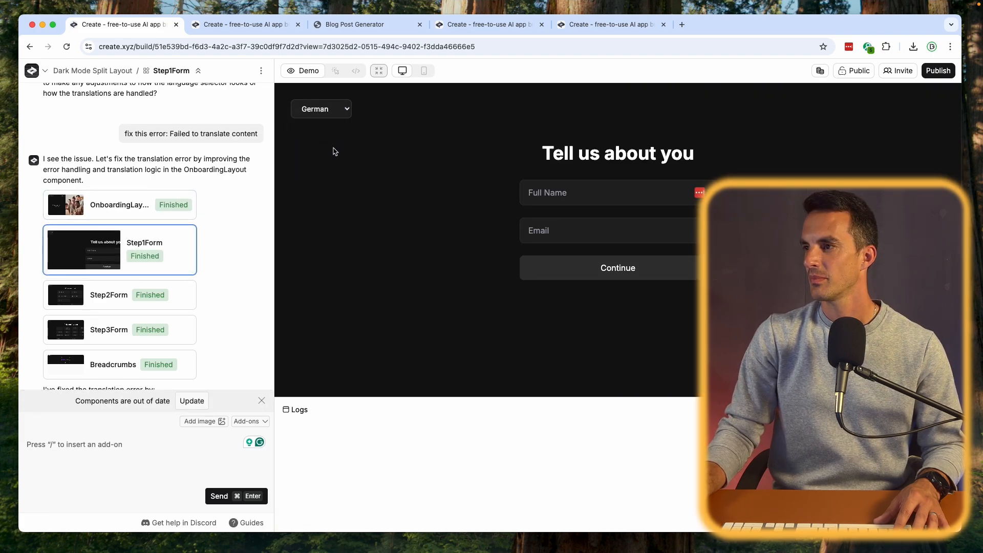
pyautogui.click(126, 299)
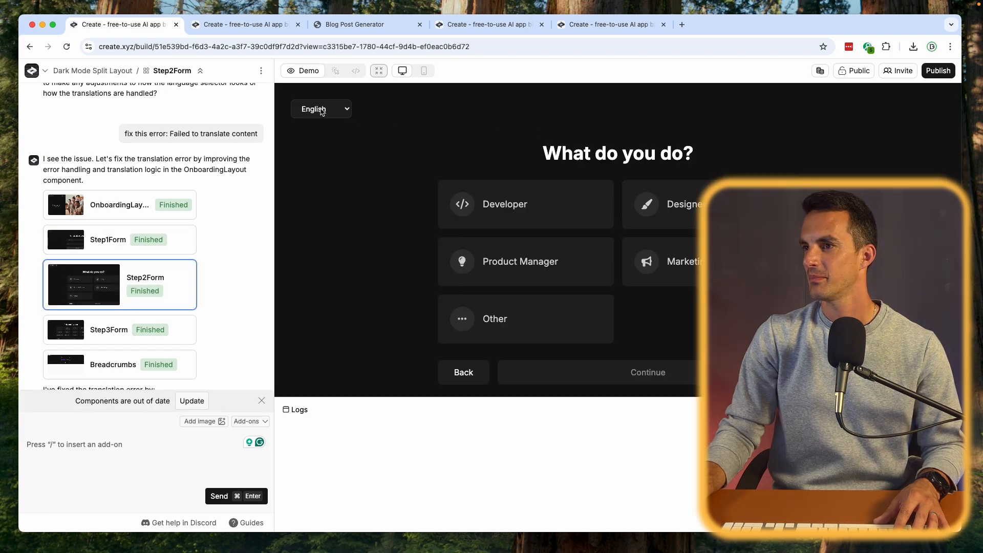
pyautogui.click(322, 110)
pyautogui.click(314, 169)
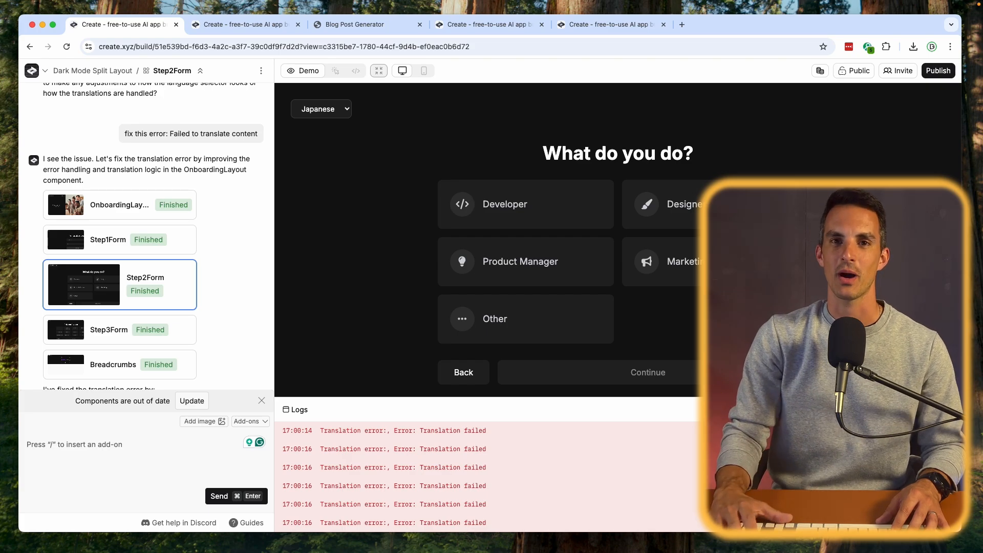
# - Update the out-of-date components and review the chat's explanation of the translation fix
pyautogui.scroll(-5, 238, 266)
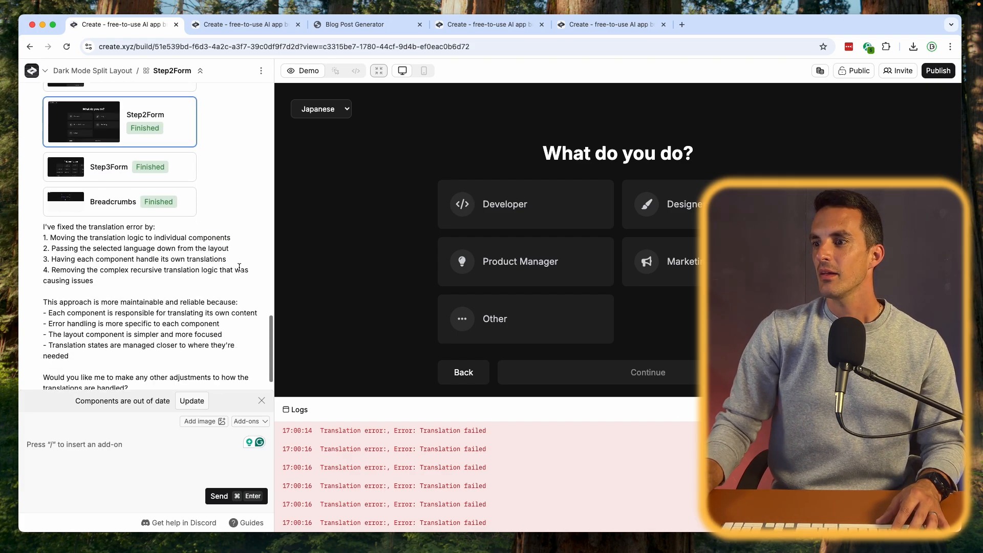
pyautogui.click(192, 401)
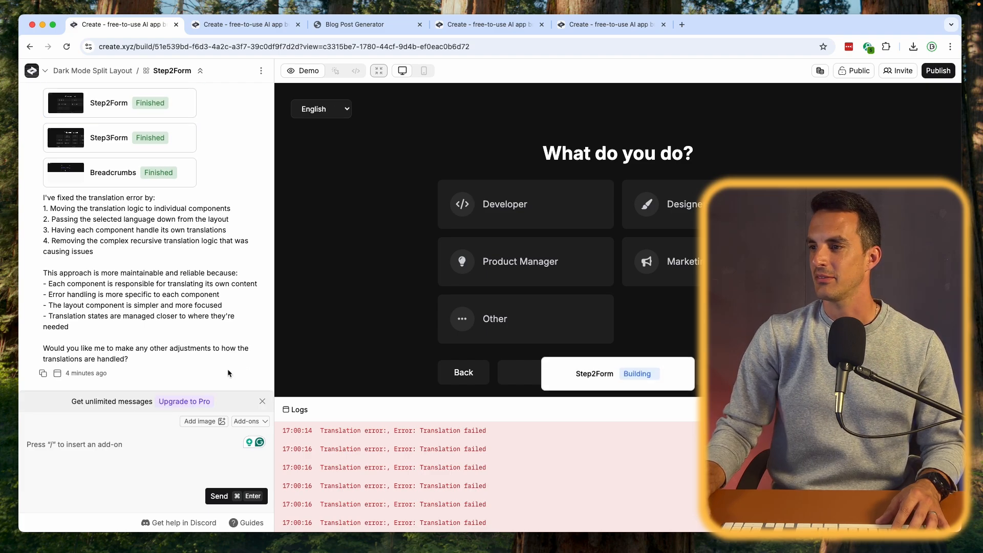
pyautogui.scroll(6, 225, 353)
pyautogui.scroll(-2, 219, 342)
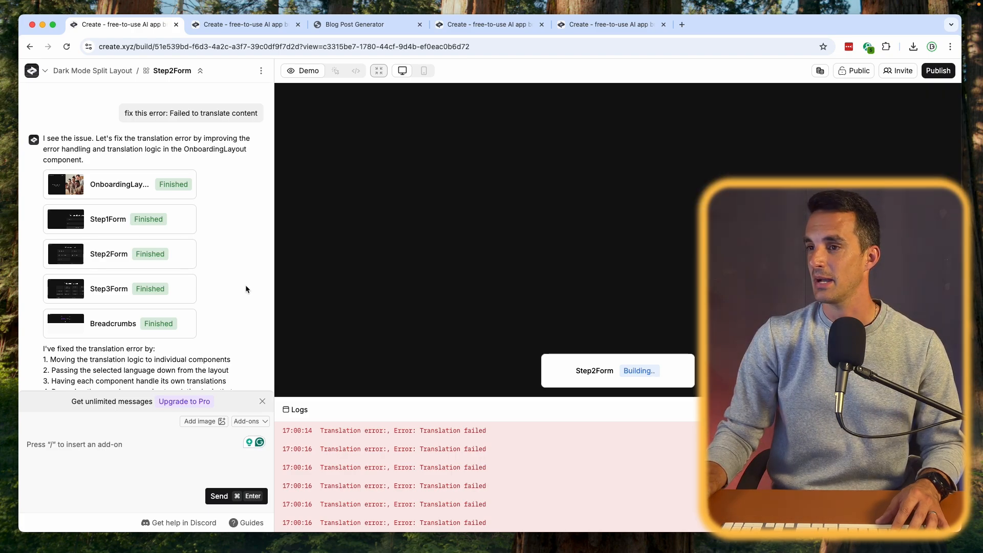
pyautogui.scroll(-3, 245, 284)
pyautogui.scroll(2, 245, 284)
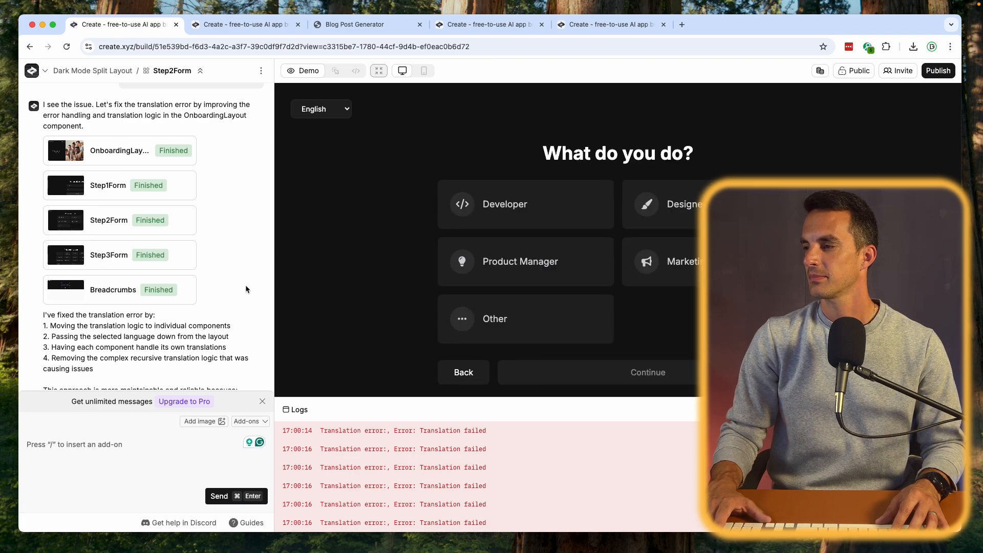
# - Retest the updated Step2Form with Spanish and Japanese, checking the whole form
pyautogui.click(338, 109)
pyautogui.click(330, 121)
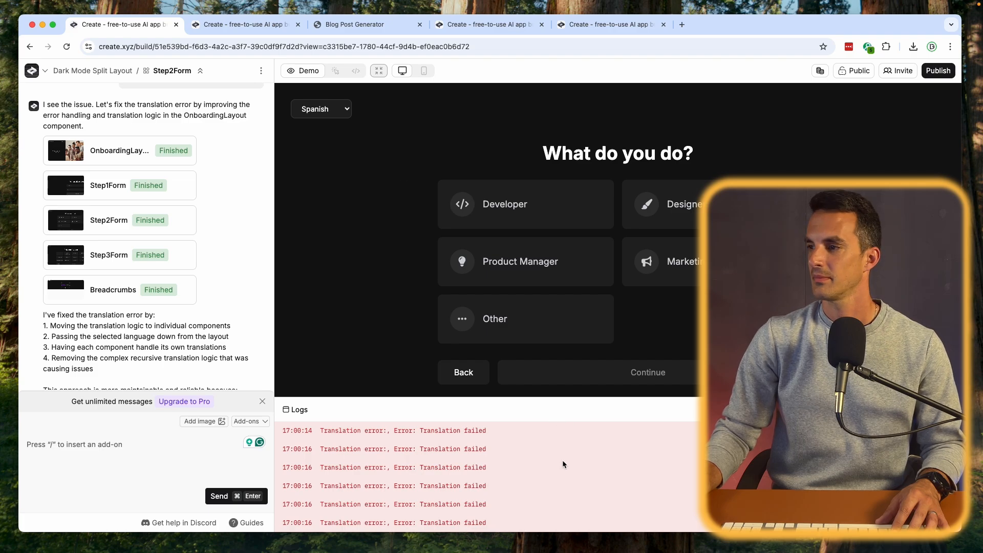
pyautogui.click(330, 108)
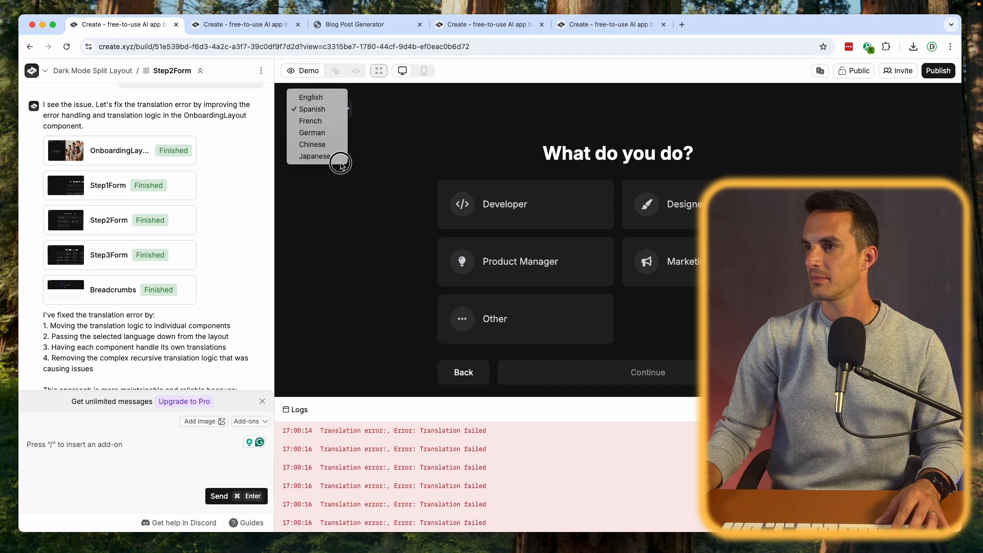
pyautogui.click(333, 156)
pyautogui.scroll(-2, 379, 220)
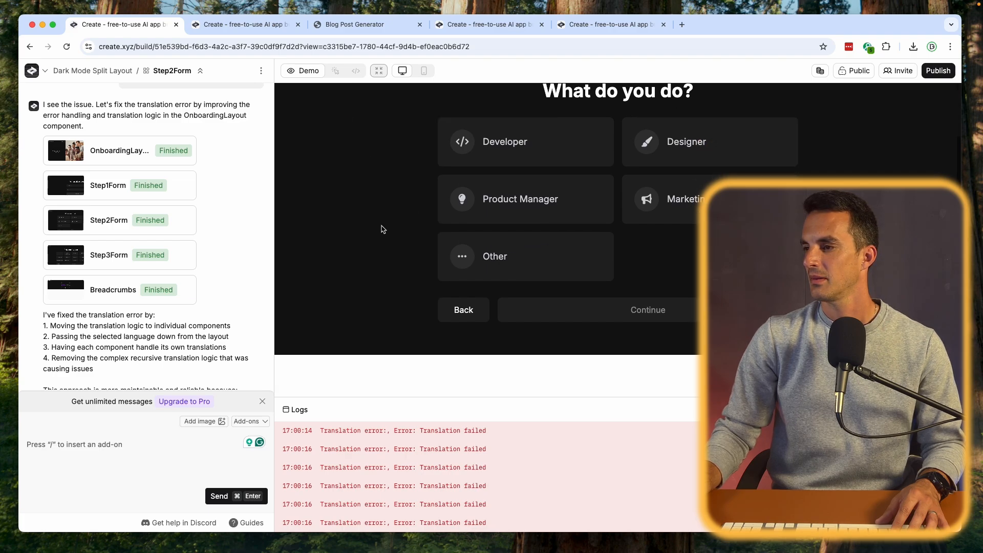
pyautogui.scroll(2, 382, 229)
# - Test the Step3Form translation with French and update the out-of-date components
pyautogui.click(117, 256)
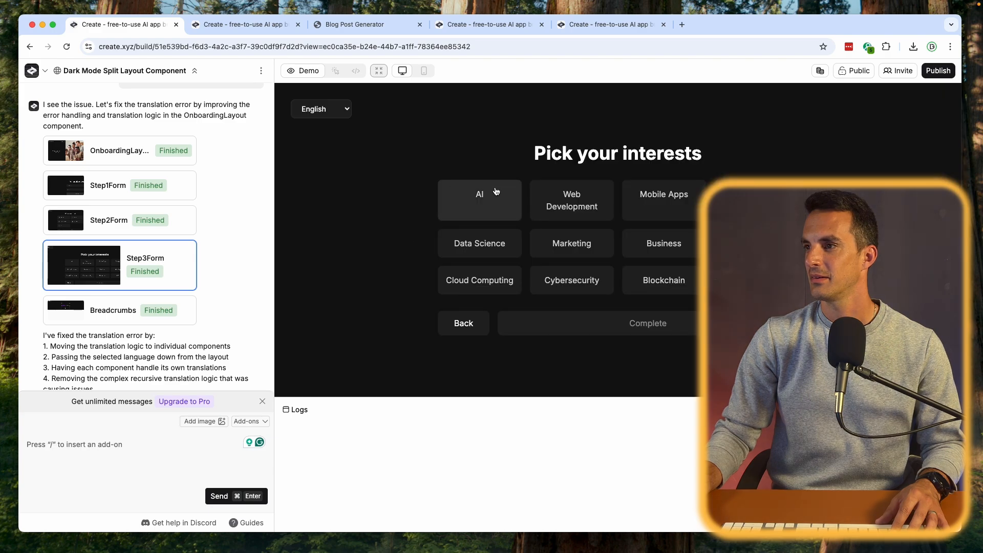
pyautogui.click(307, 109)
pyautogui.click(309, 134)
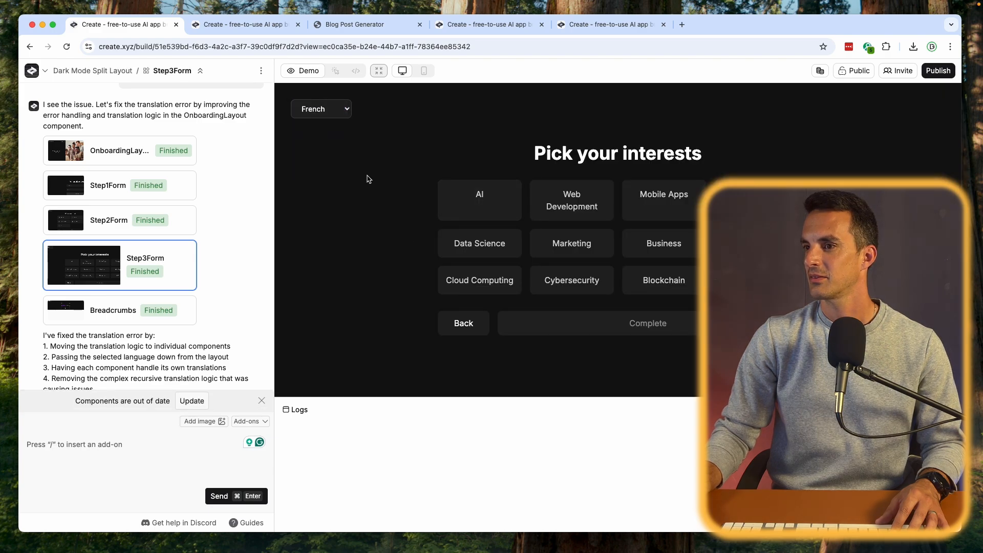
pyautogui.click(195, 405)
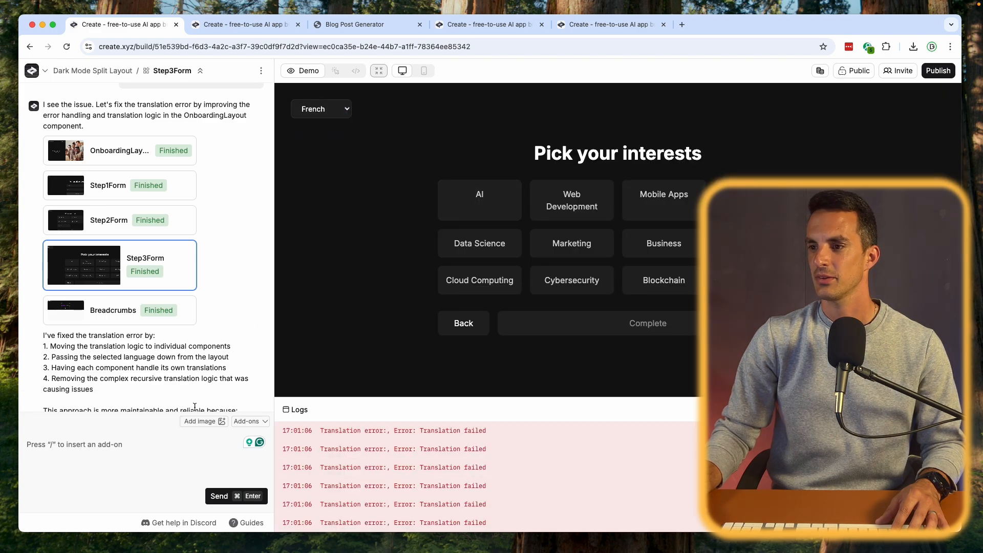
# - Open Step2Form from the chat's translation-fix response and leave the old-version preview without restoring it
pyautogui.scroll(4, 211, 327)
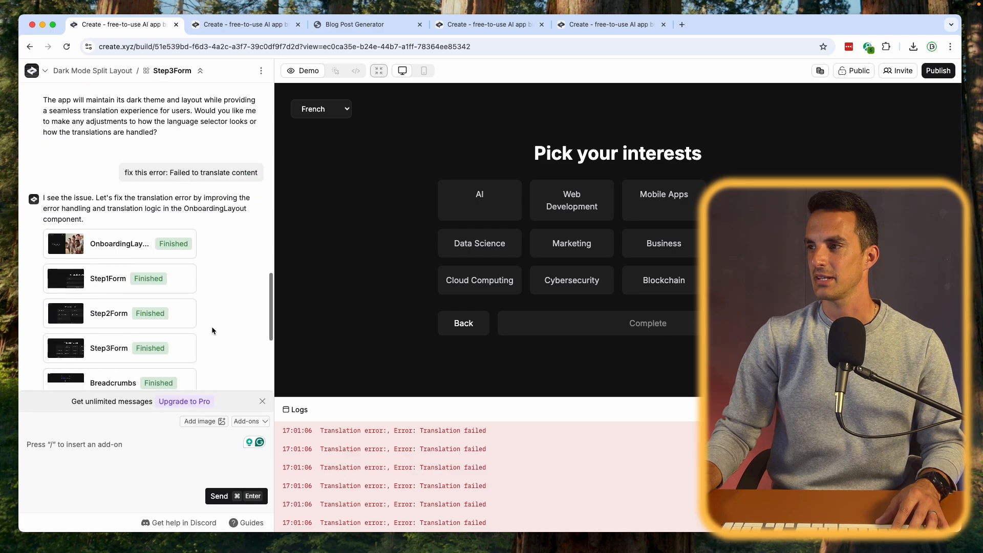
pyautogui.scroll(-4, 211, 330)
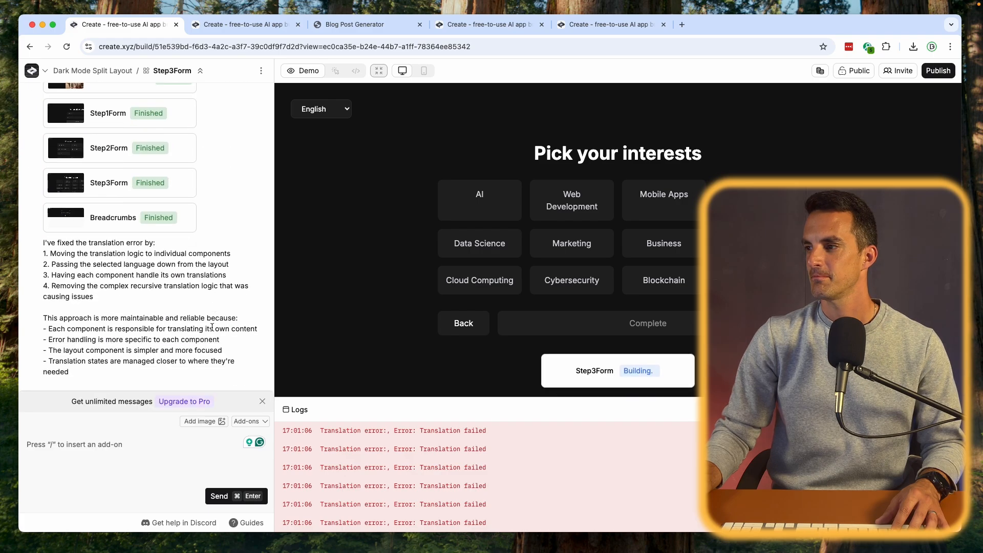
pyautogui.scroll(3, 211, 326)
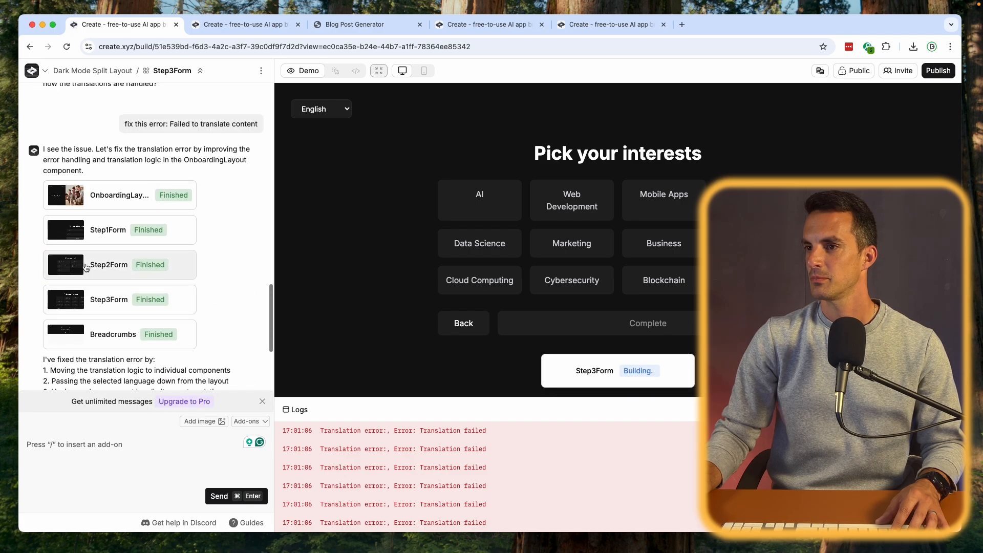
pyautogui.click(102, 265)
pyautogui.click(315, 109)
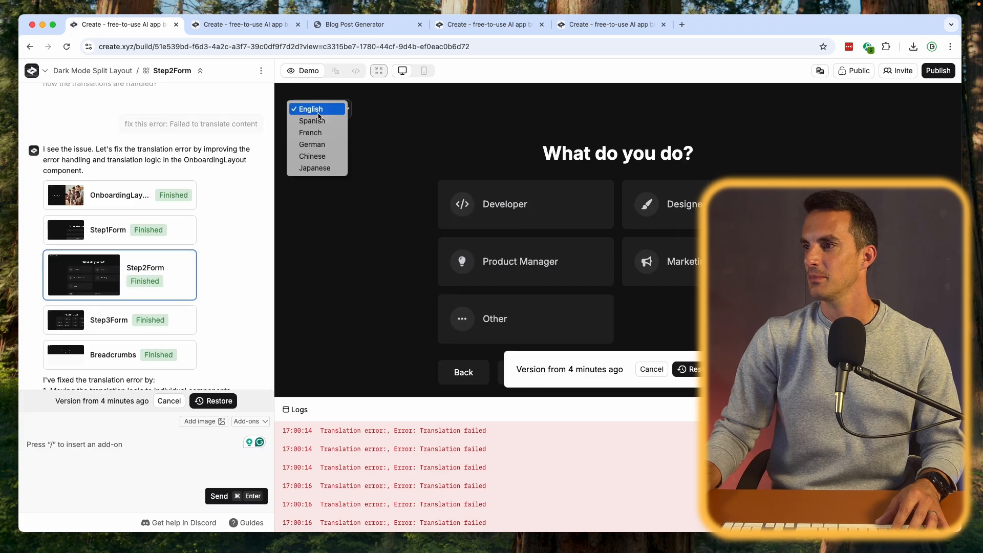
pyautogui.click(696, 374)
pyautogui.click(651, 369)
# - Test the Step2Form translation with French and select the Developer role
pyautogui.click(323, 108)
pyautogui.click(333, 128)
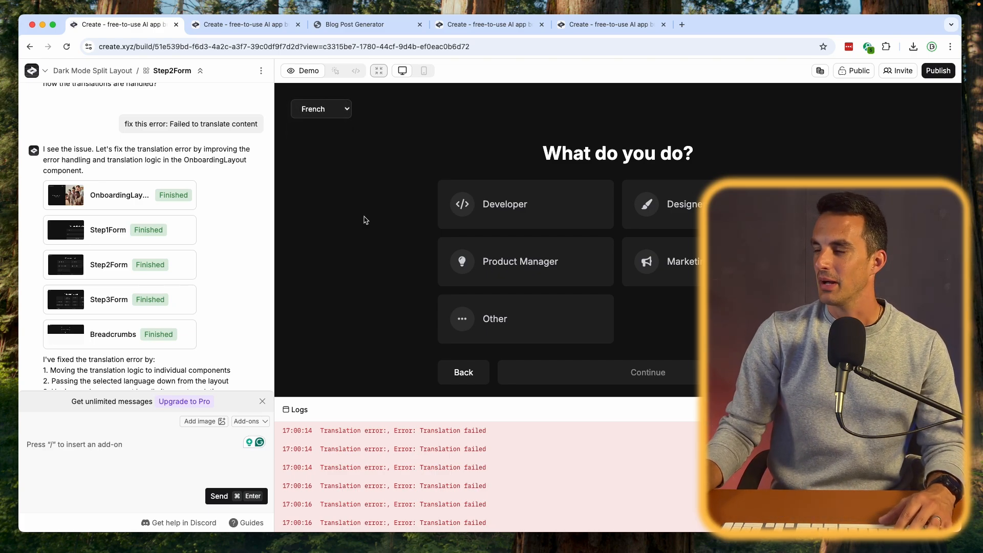
pyautogui.click(462, 225)
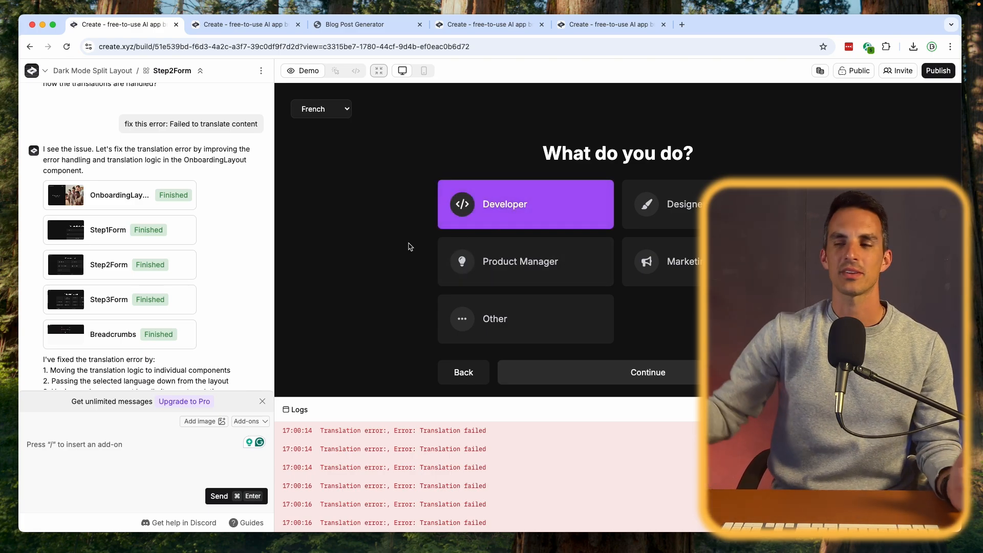
# - Preview the Step3Form version from the chat's translation-fix response
pyautogui.click(103, 270)
pyautogui.click(117, 322)
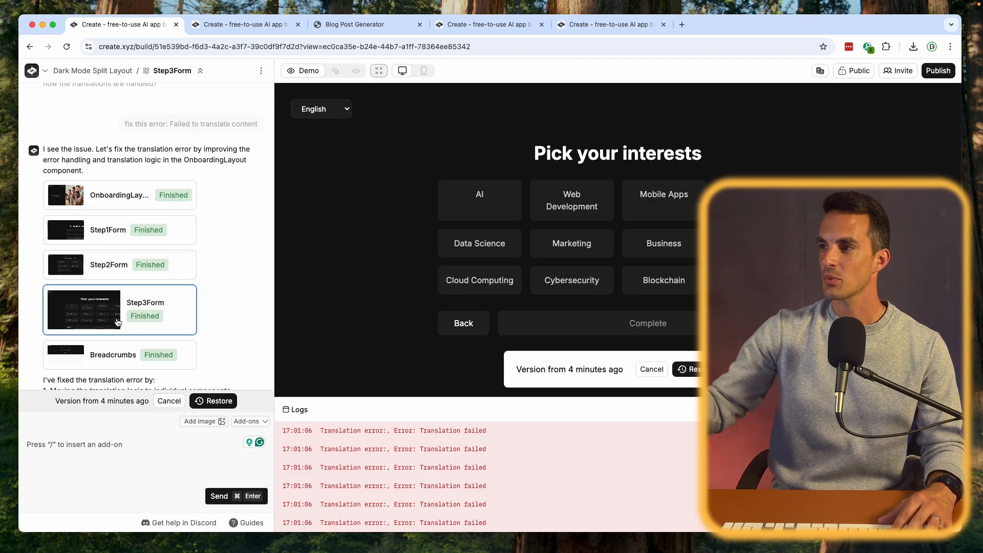